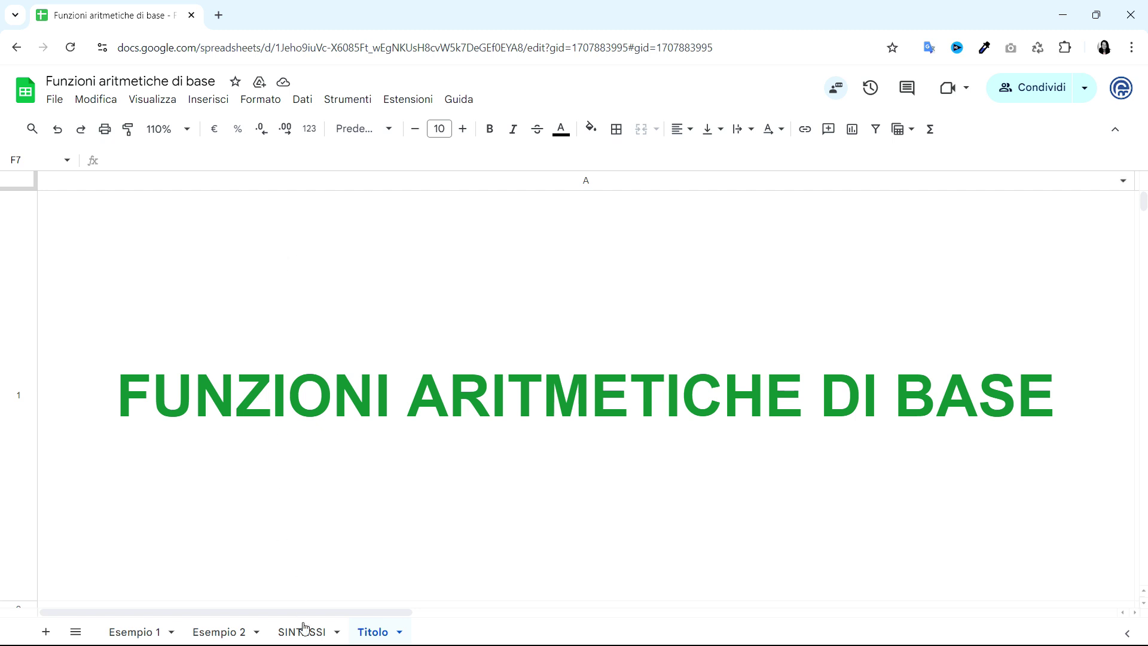
- Show the SINTASSI sheet with cell A2 selected, displaying the SOMMA(valore1; [valore2, ...]) syntax
click(305, 633)
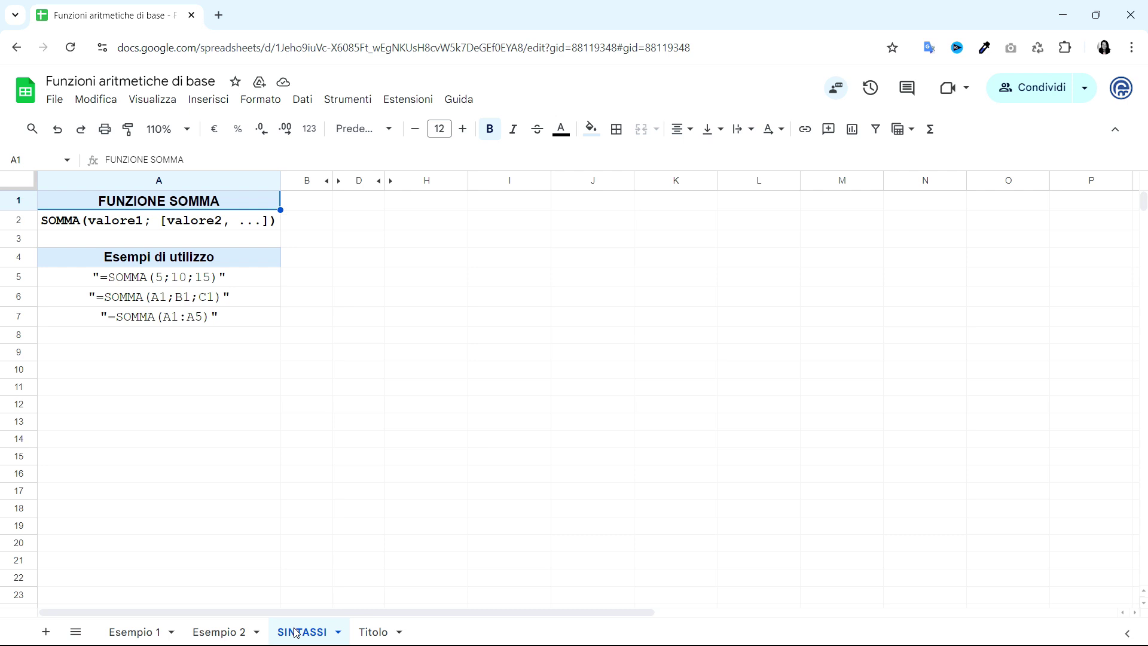
click(114, 222)
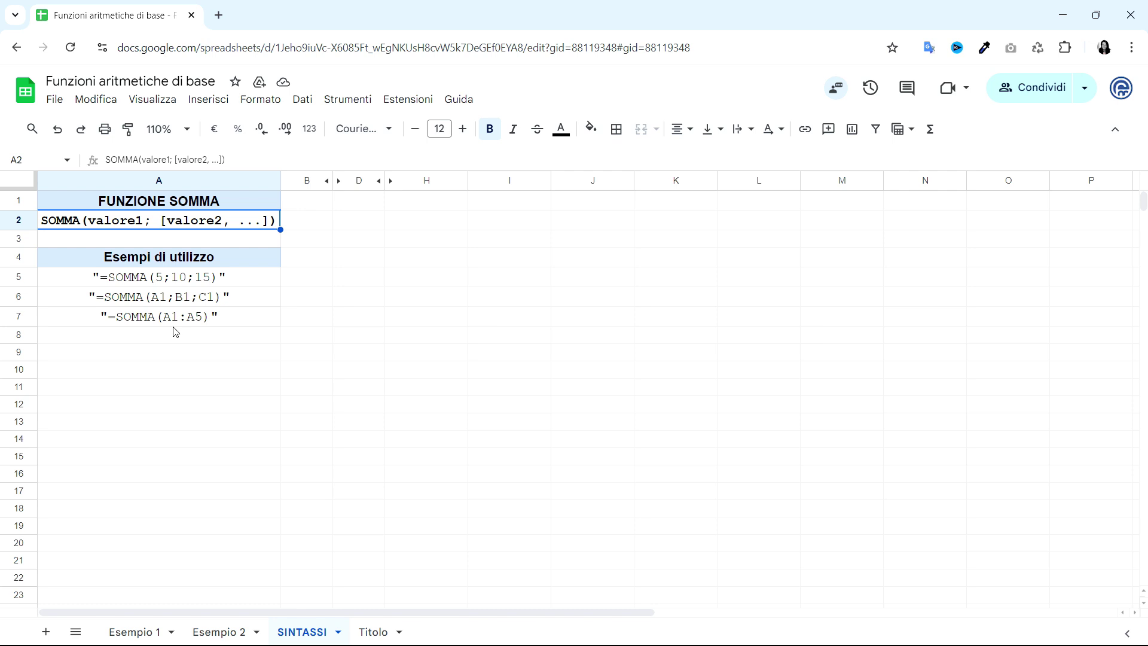
- On Esempio 1, review the income and expense amounts and their descriptions, then start editing B9
click(142, 629)
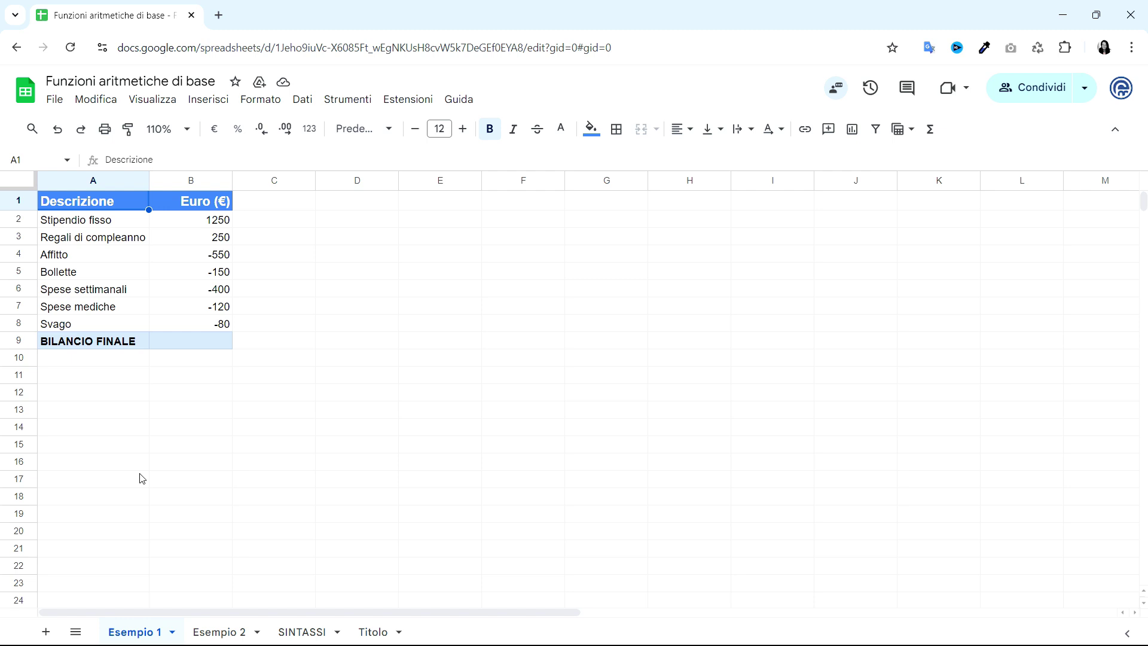
drag(191, 221, 193, 239)
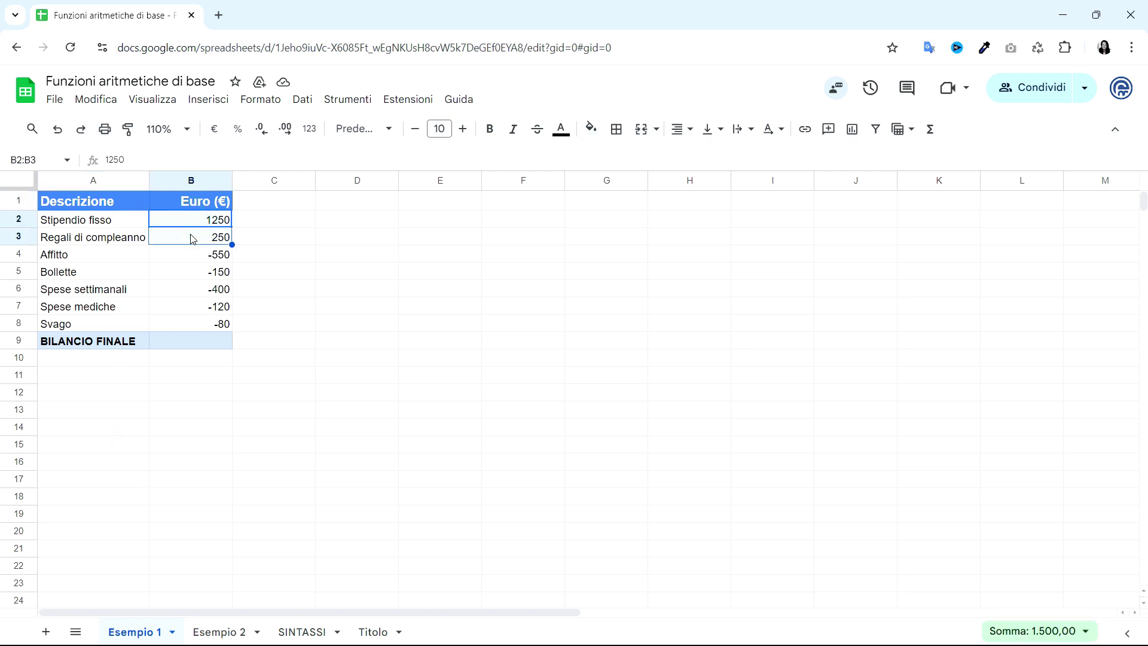
click(184, 222)
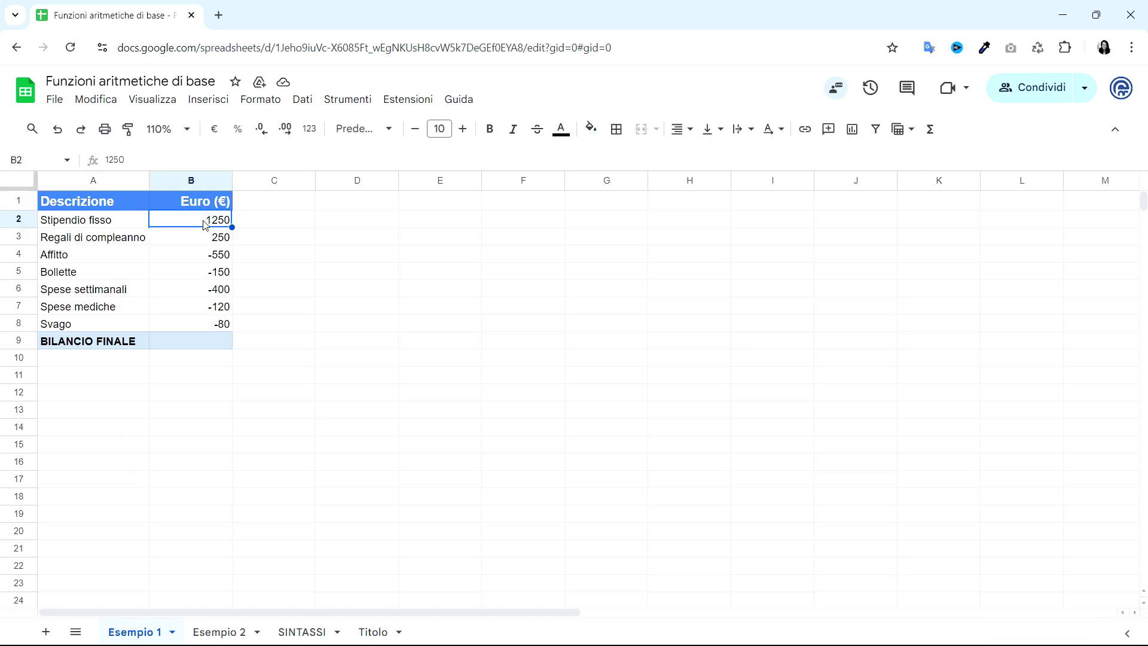
click(216, 242)
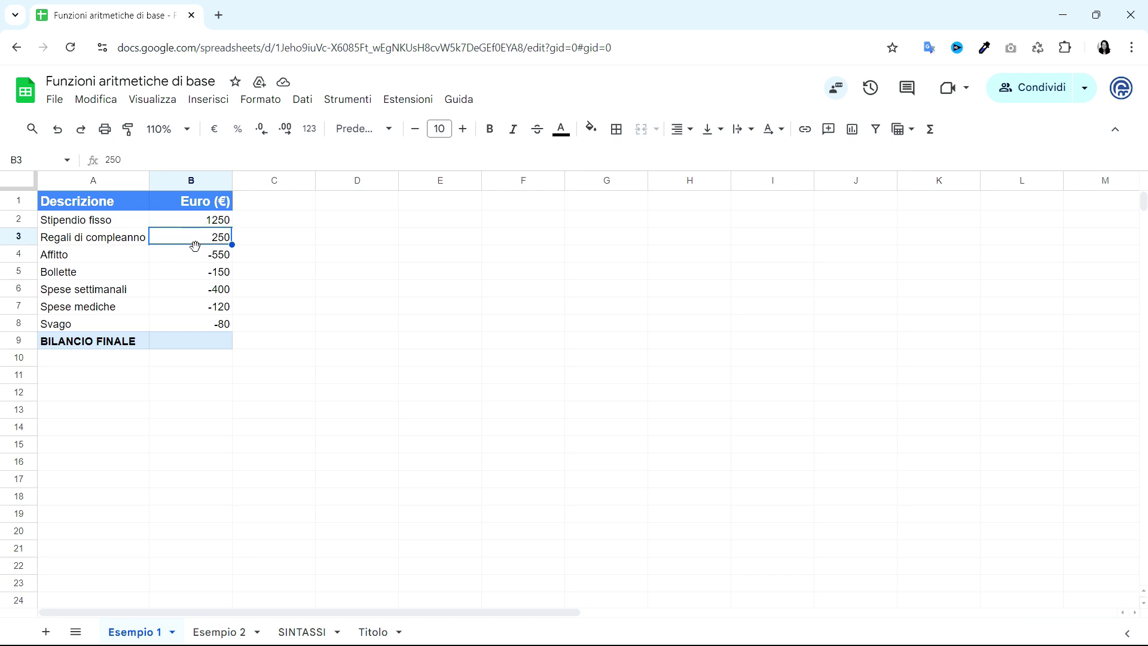
click(197, 258)
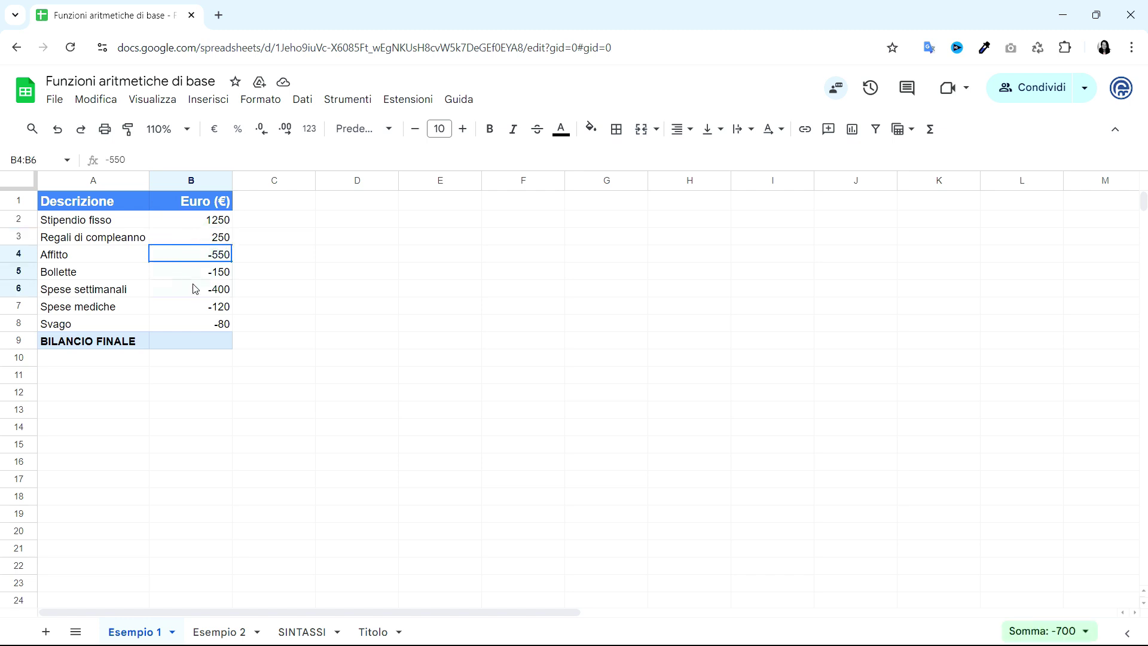
drag(197, 259, 193, 322)
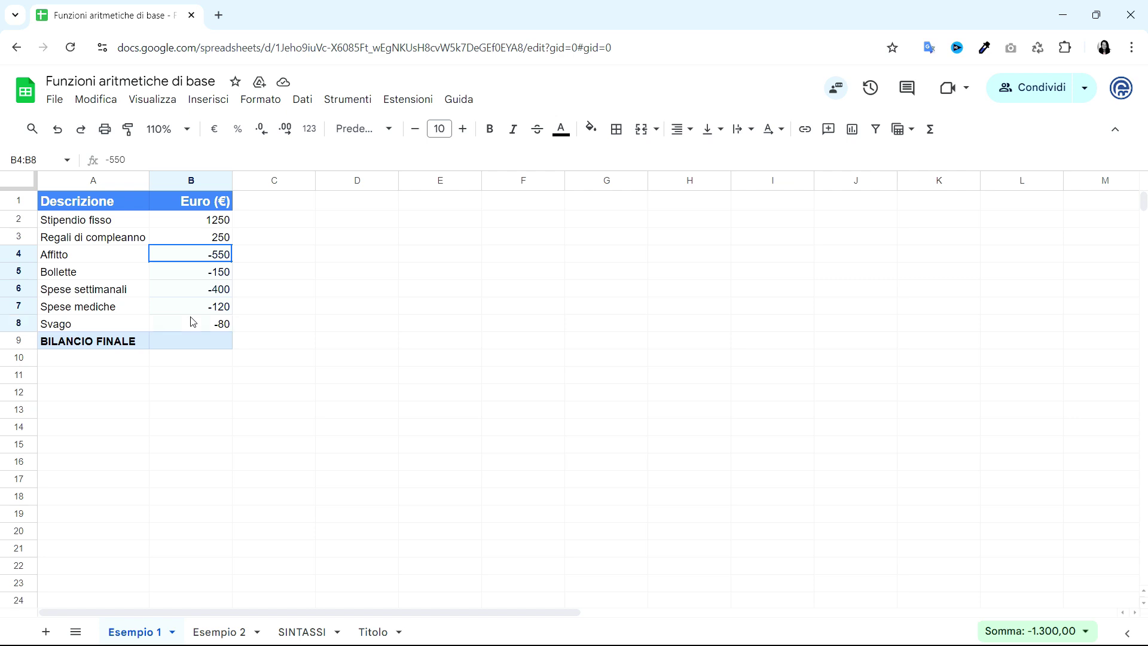
drag(138, 263, 127, 322)
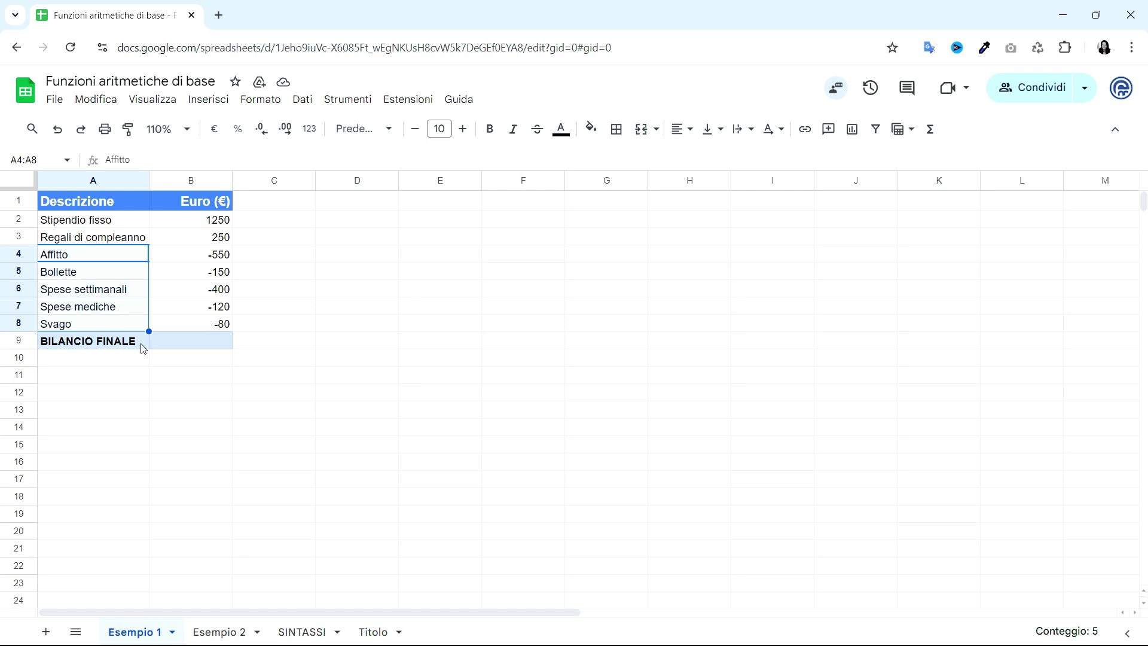
click(161, 341)
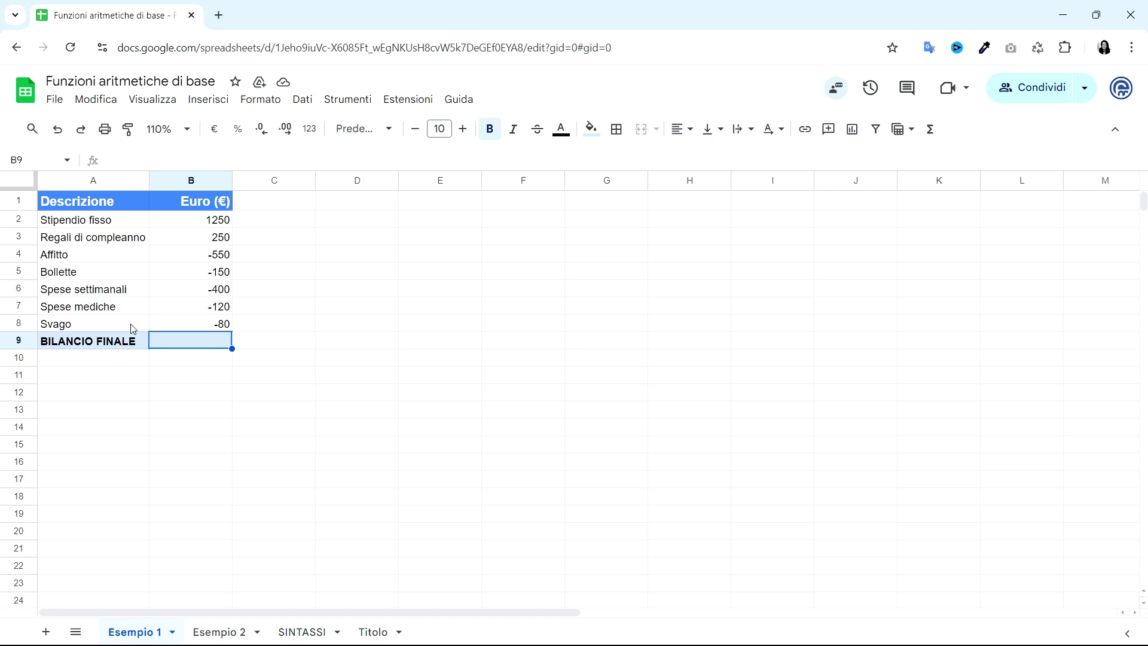
double_click(175, 340)
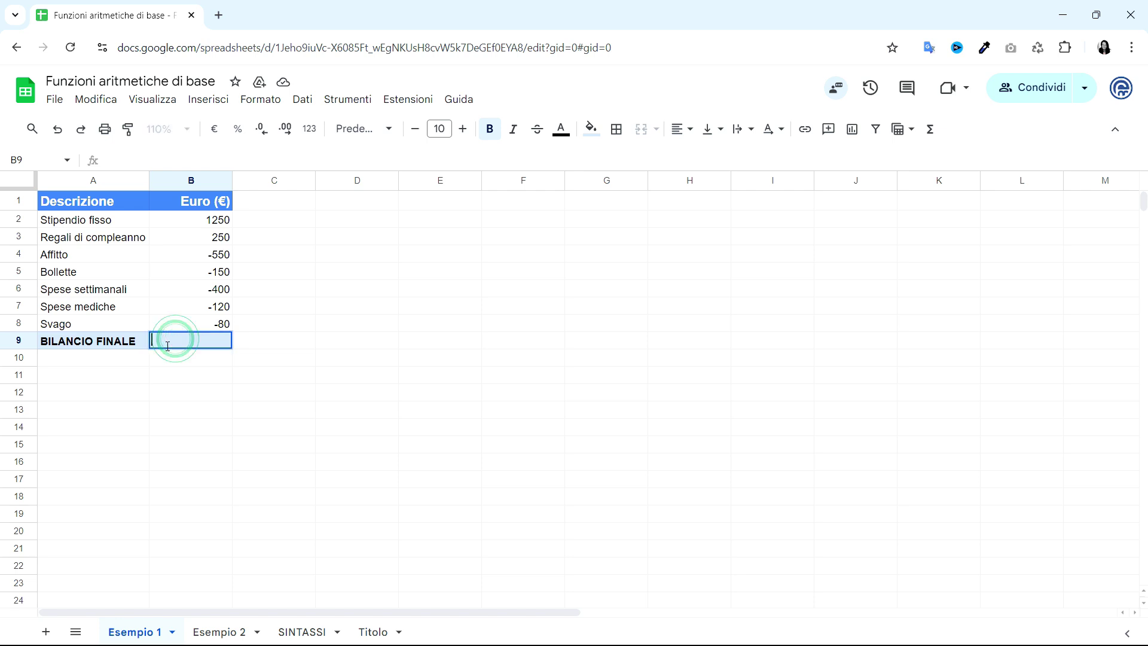
- Enter =SOMMA(B2:B8) in B9 for a final balance of 200, then unhide column C
text(=)
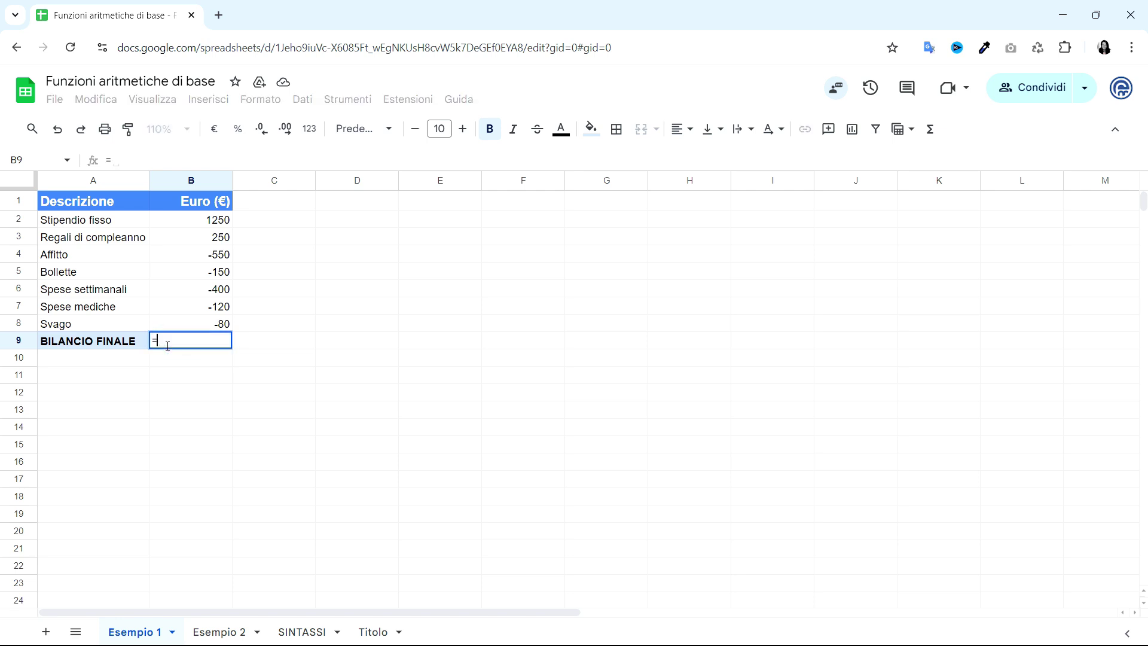
text(SOMMA)
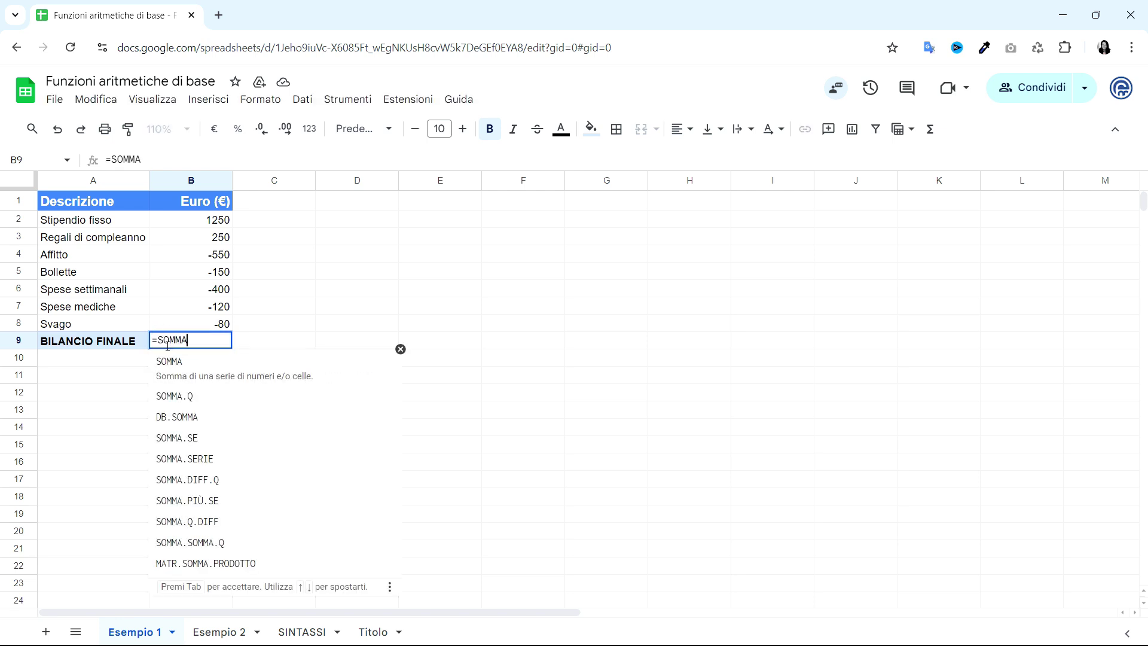
text(()
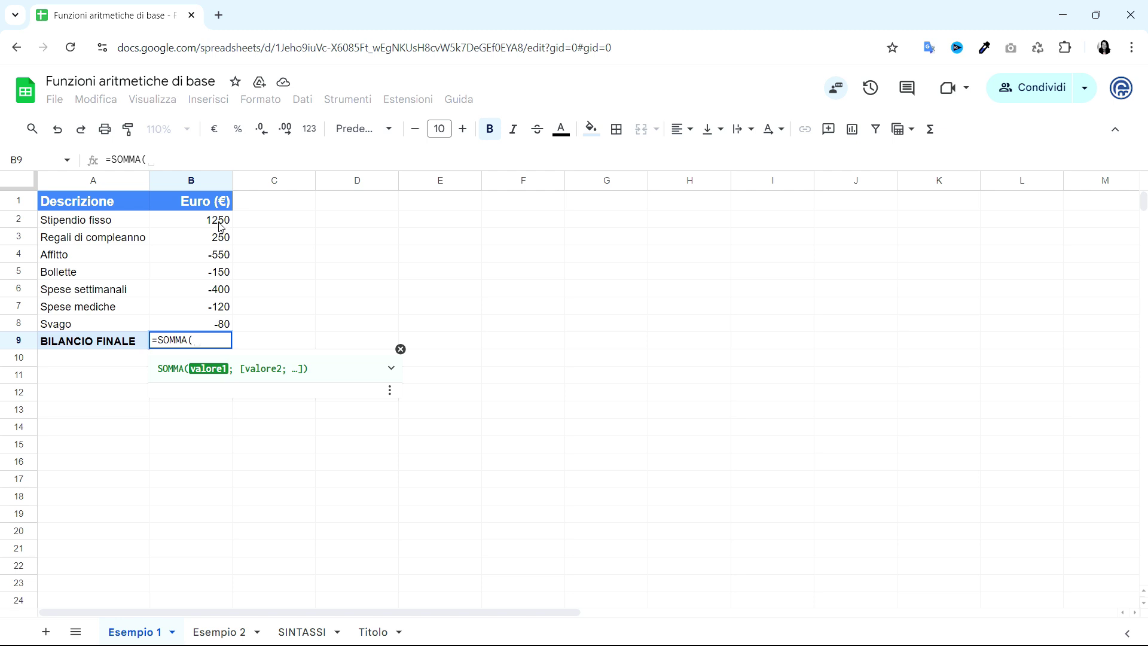
drag(221, 227, 220, 323)
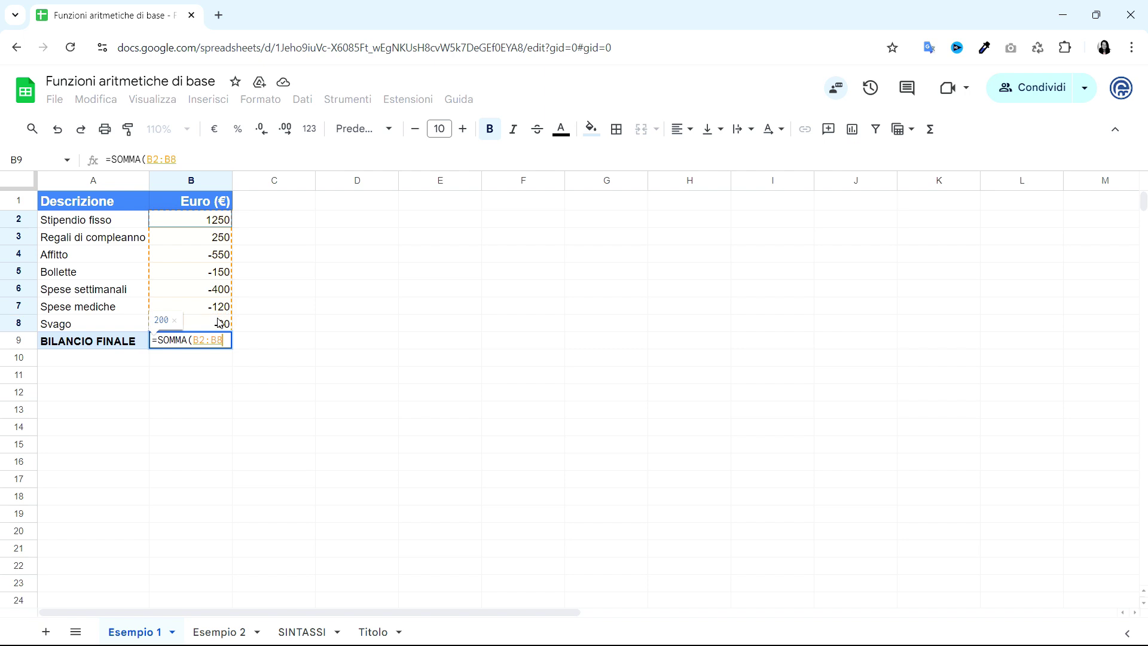
drag(221, 324, 221, 324)
text())
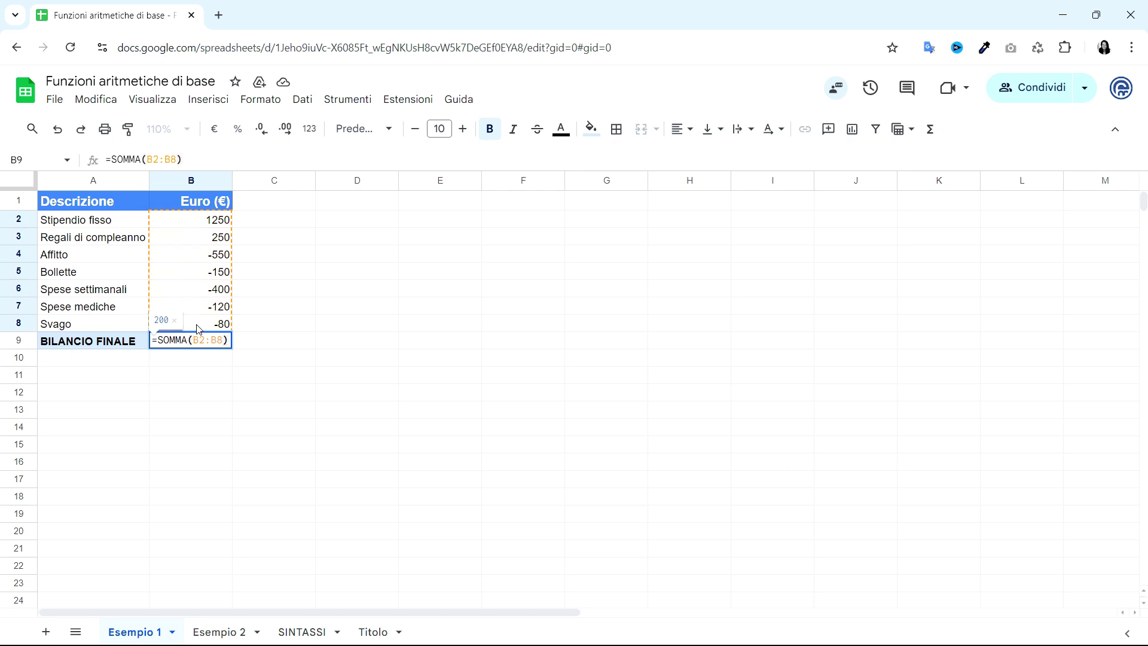
key(Return)
click(207, 342)
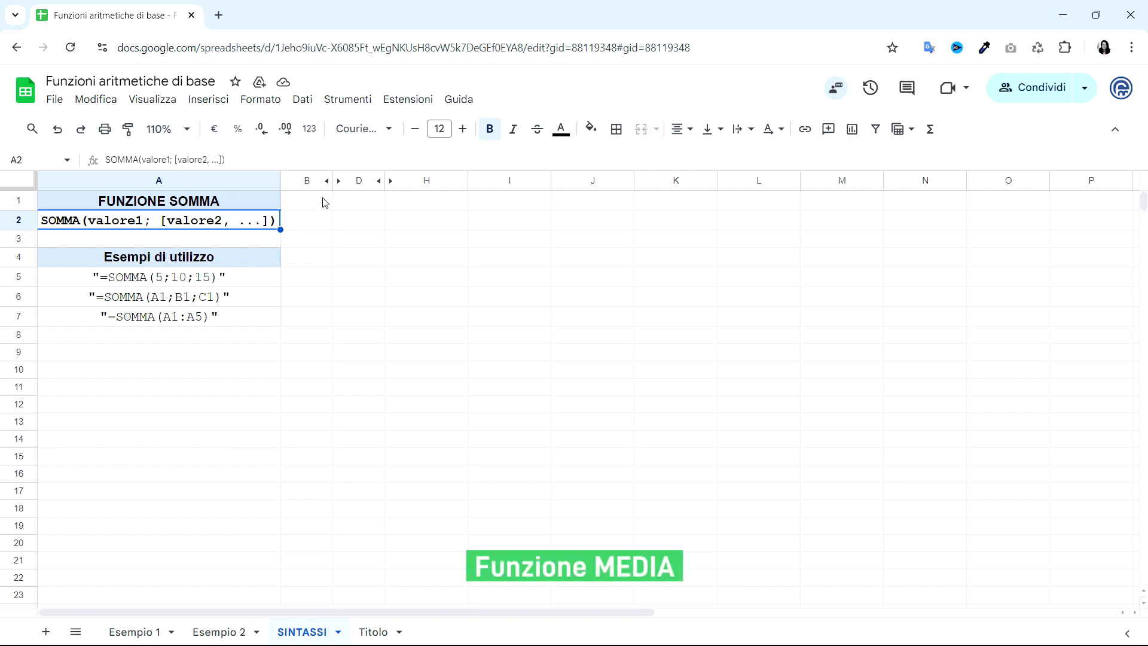
click(336, 178)
- Review the MEDIA syntax in SINTASSI cell C2, then switch to the Esempio 2 grades sheet
click(380, 201)
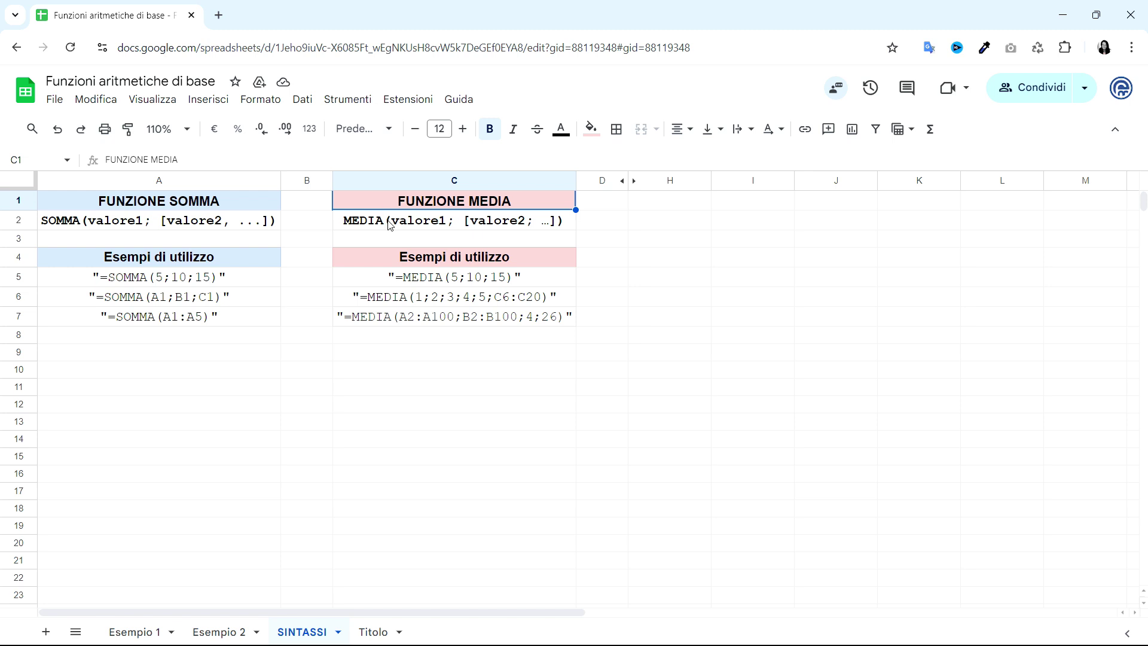
click(390, 226)
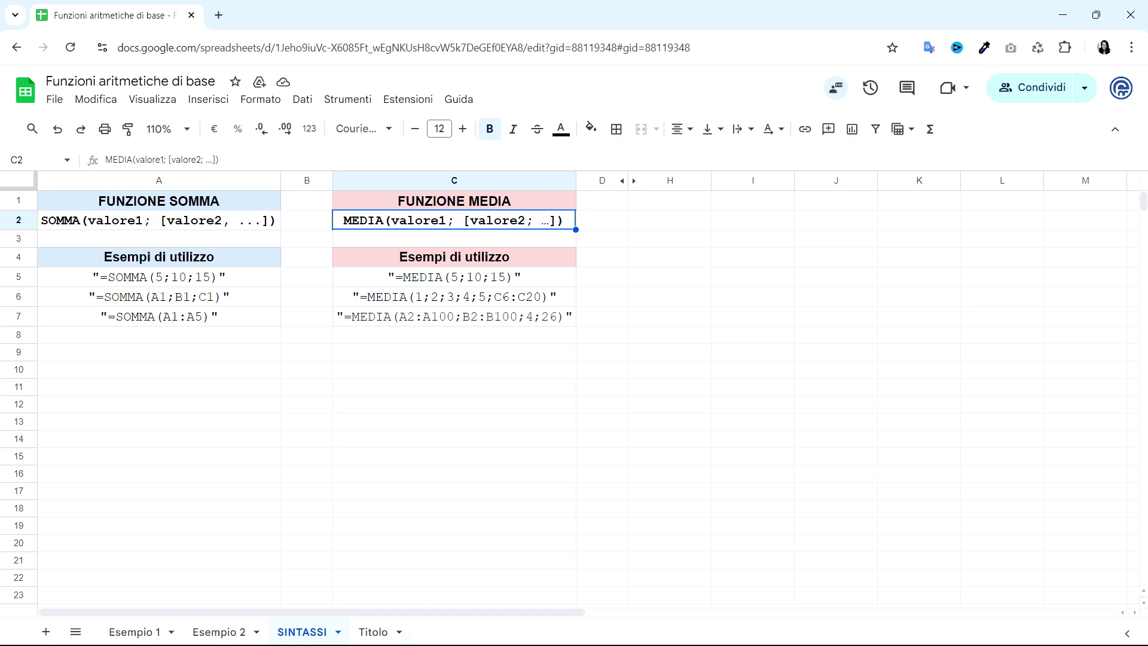
click(234, 634)
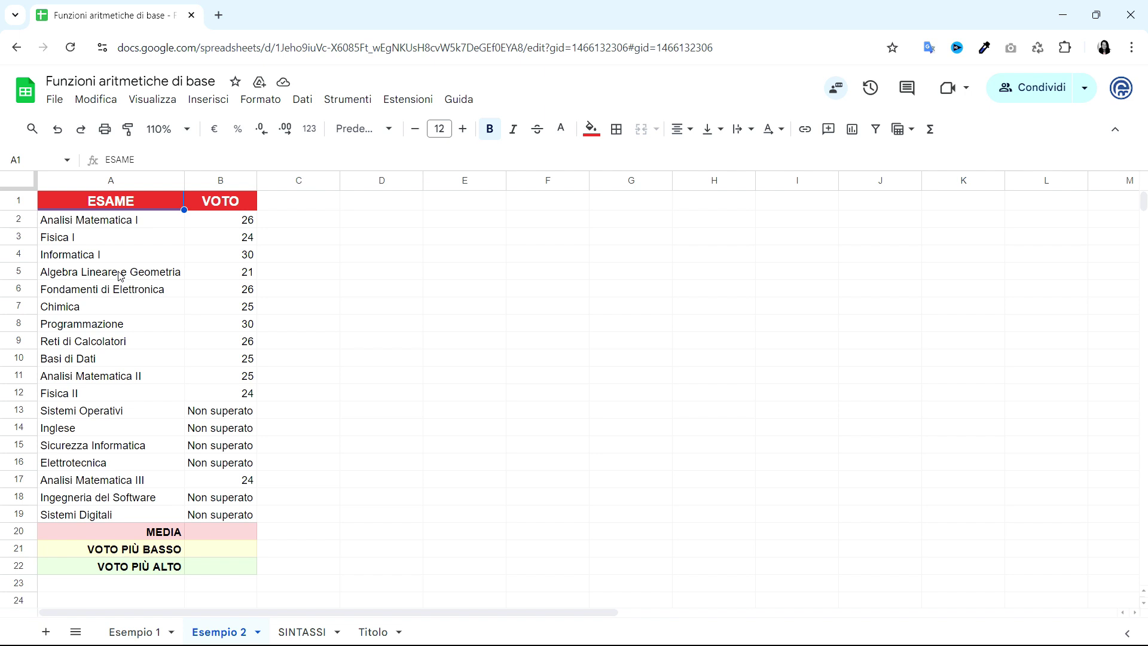
click(230, 221)
click(232, 237)
click(227, 289)
click(227, 324)
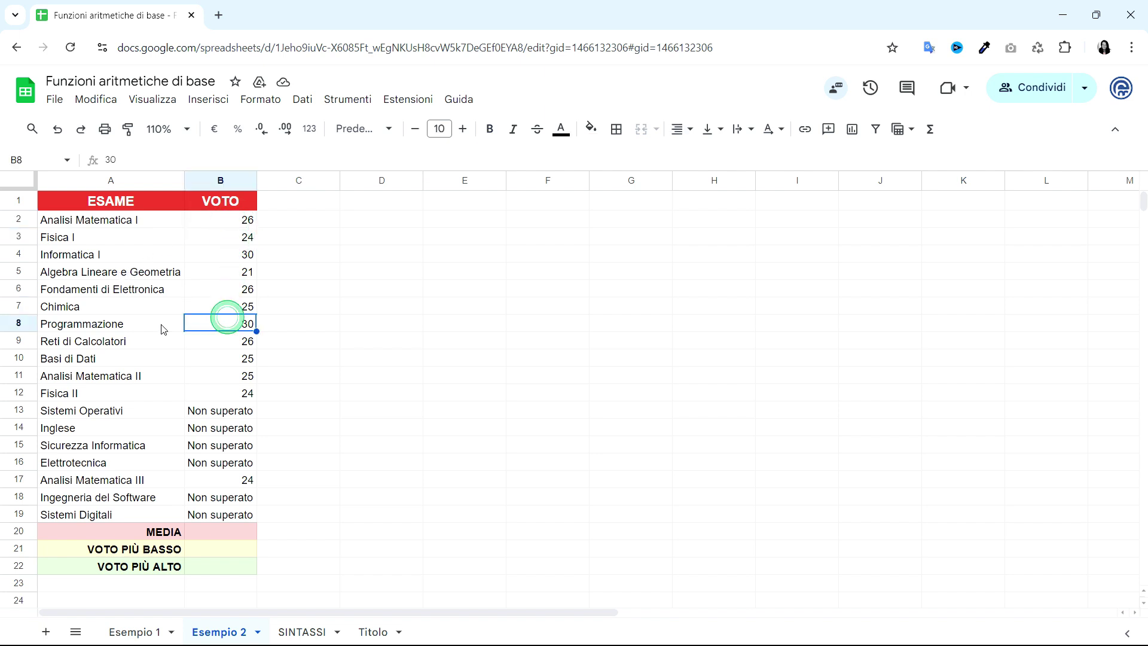
click(214, 414)
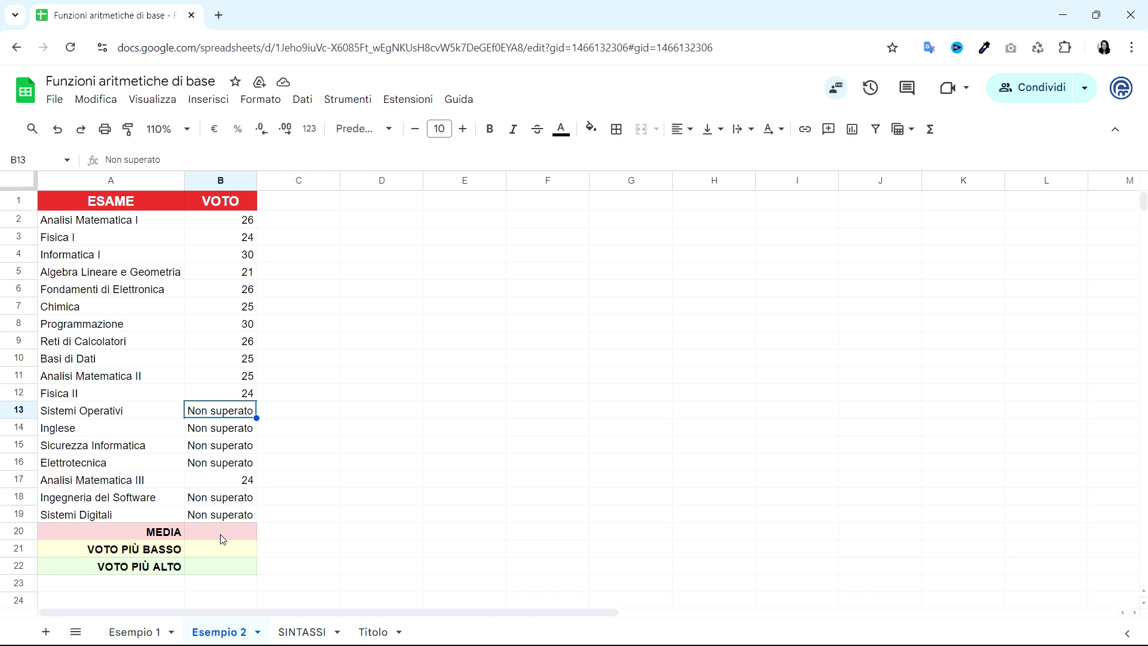
click(221, 532)
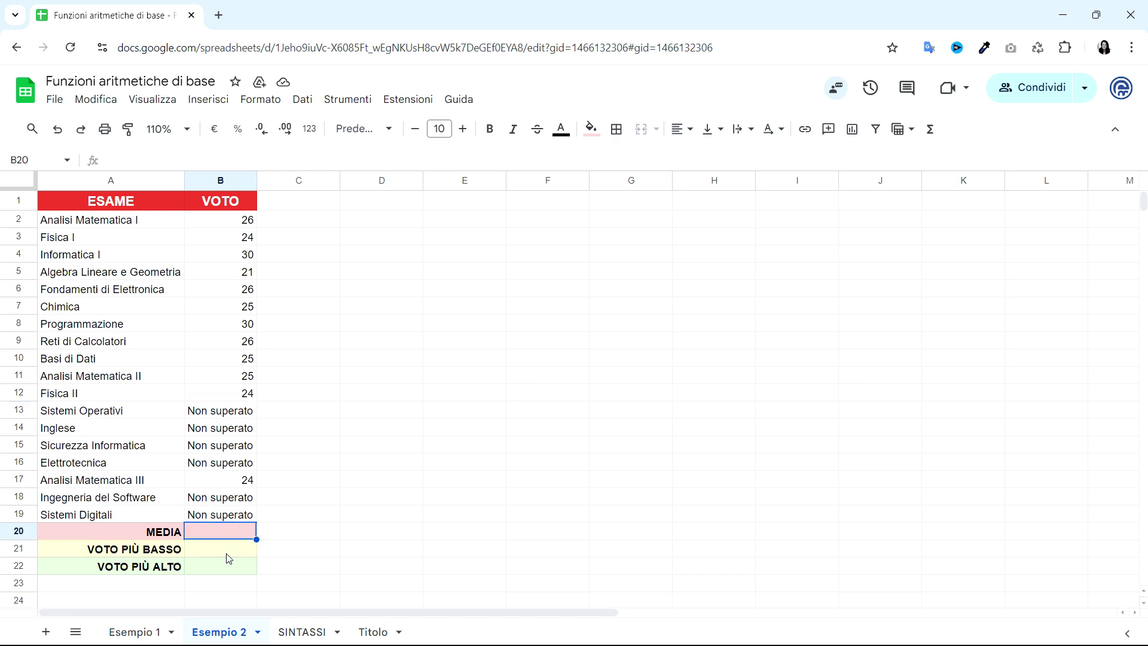
- Enter =MEDIA(B2:B19) in B20, giving an average exam grade of 25,5
double_click(194, 529)
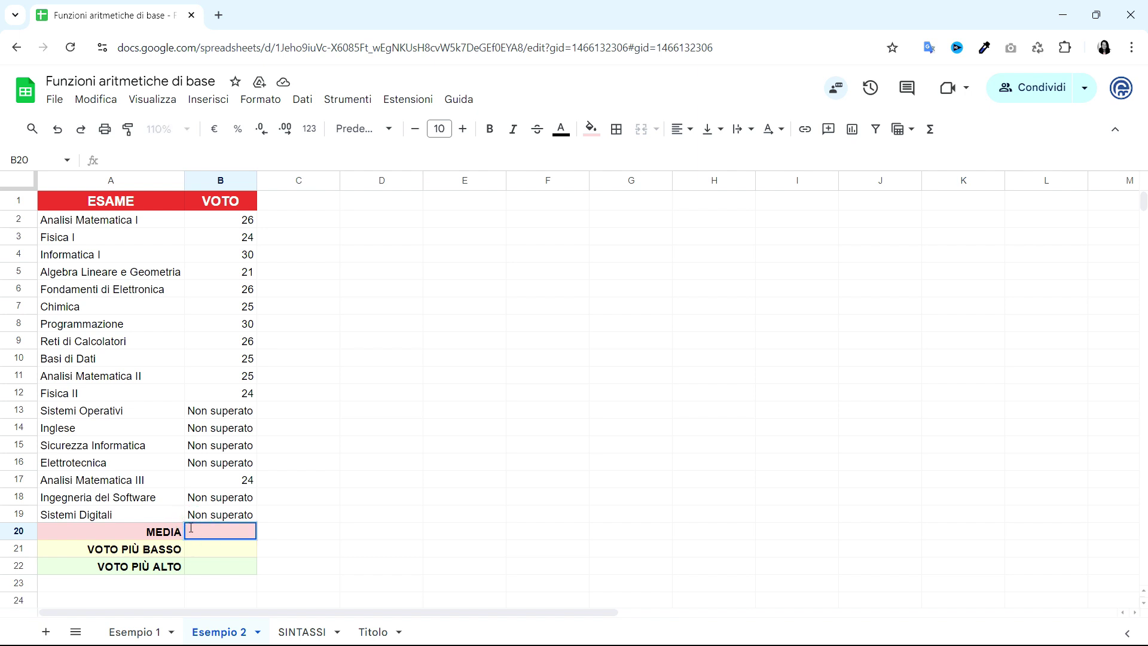
text(=)
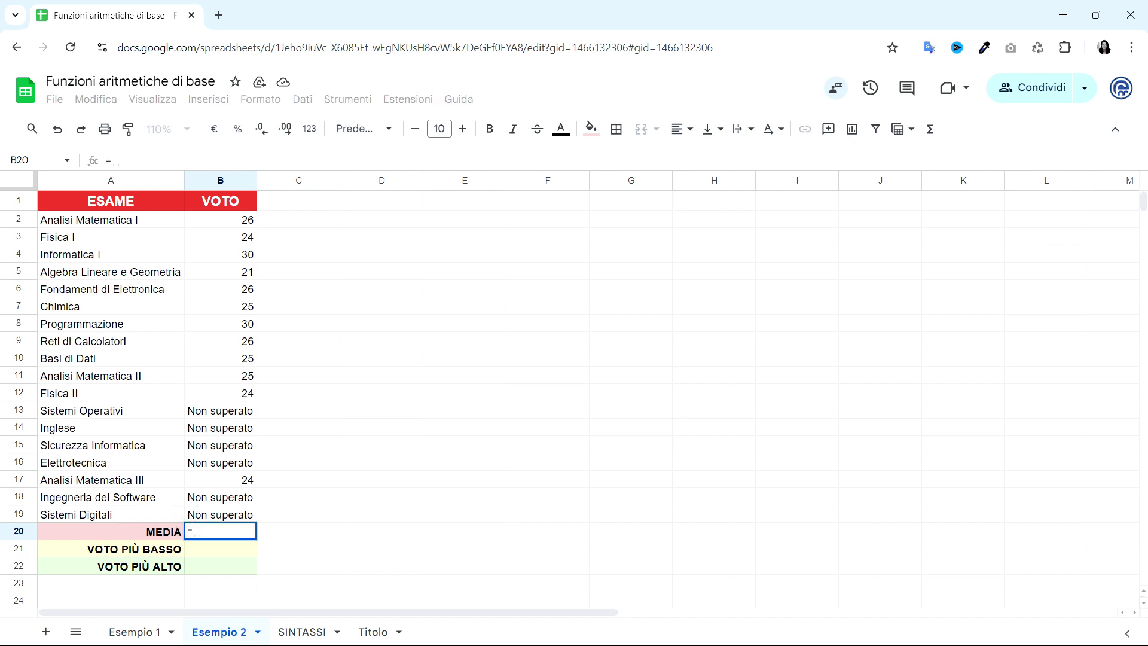
text(MEDIA)
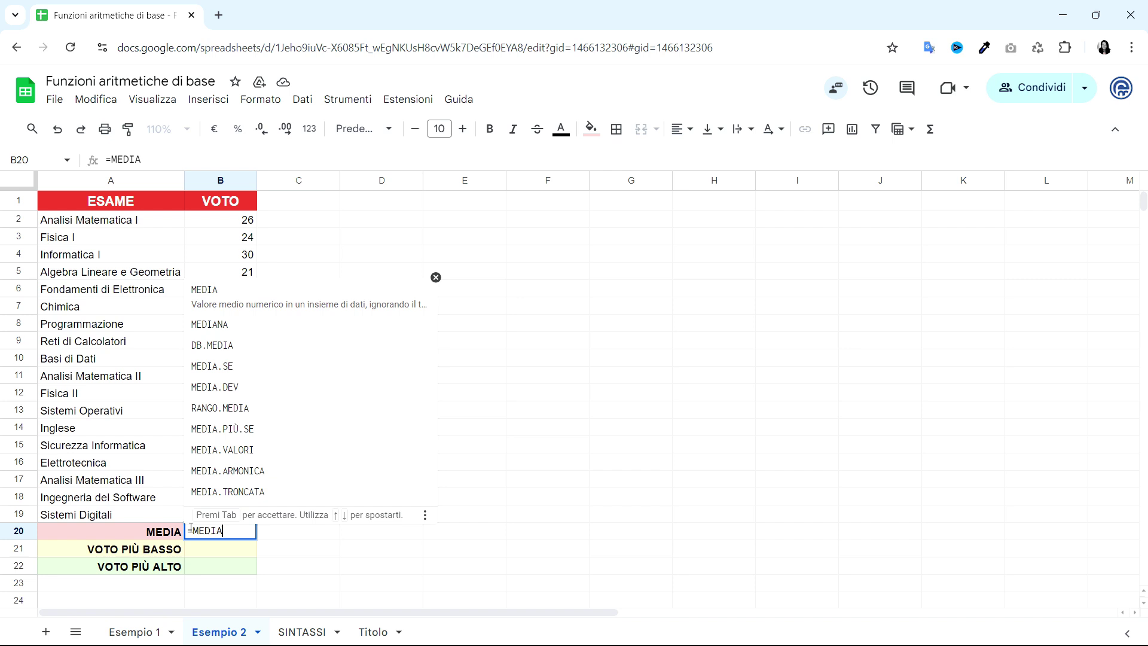
text(()
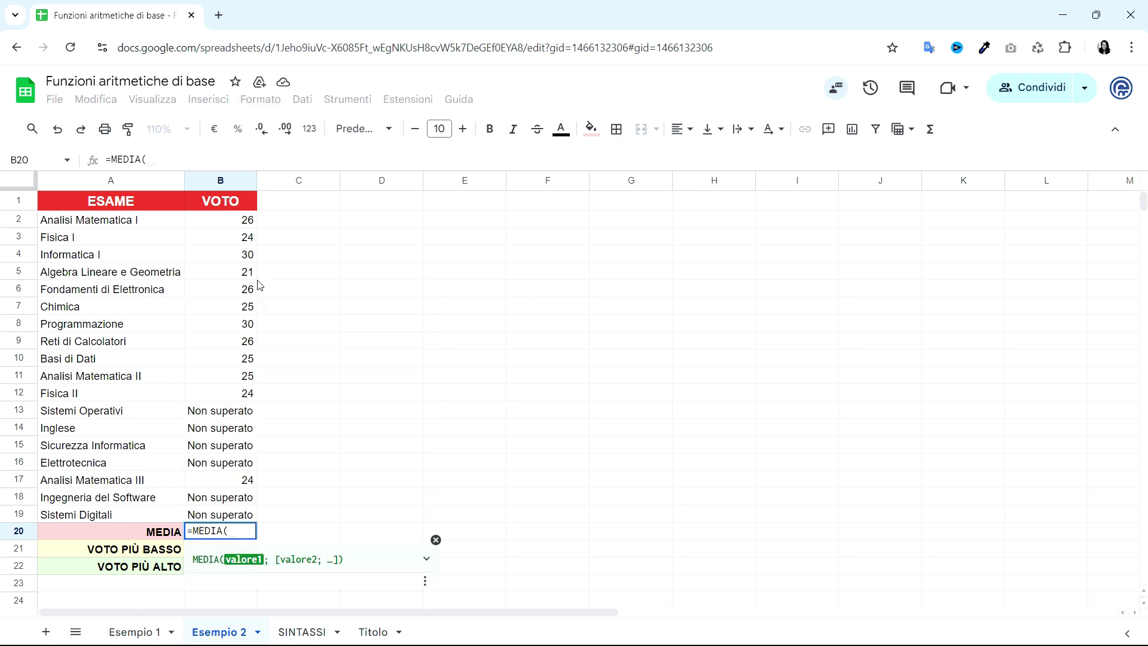
click(247, 224)
drag(247, 224, 241, 515)
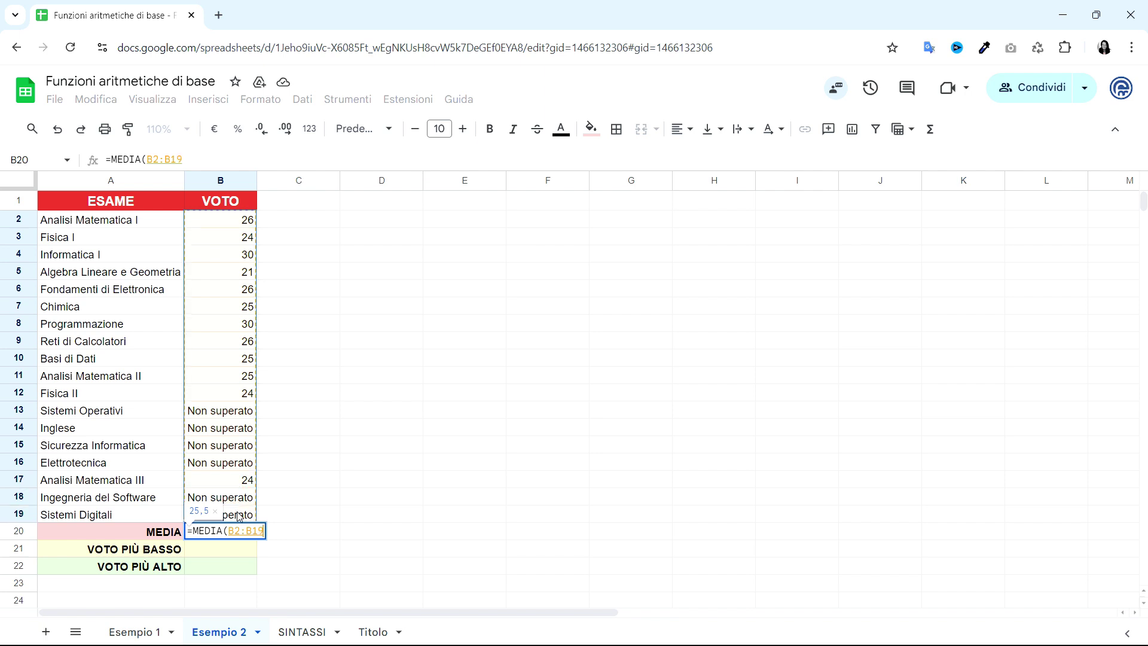
text())
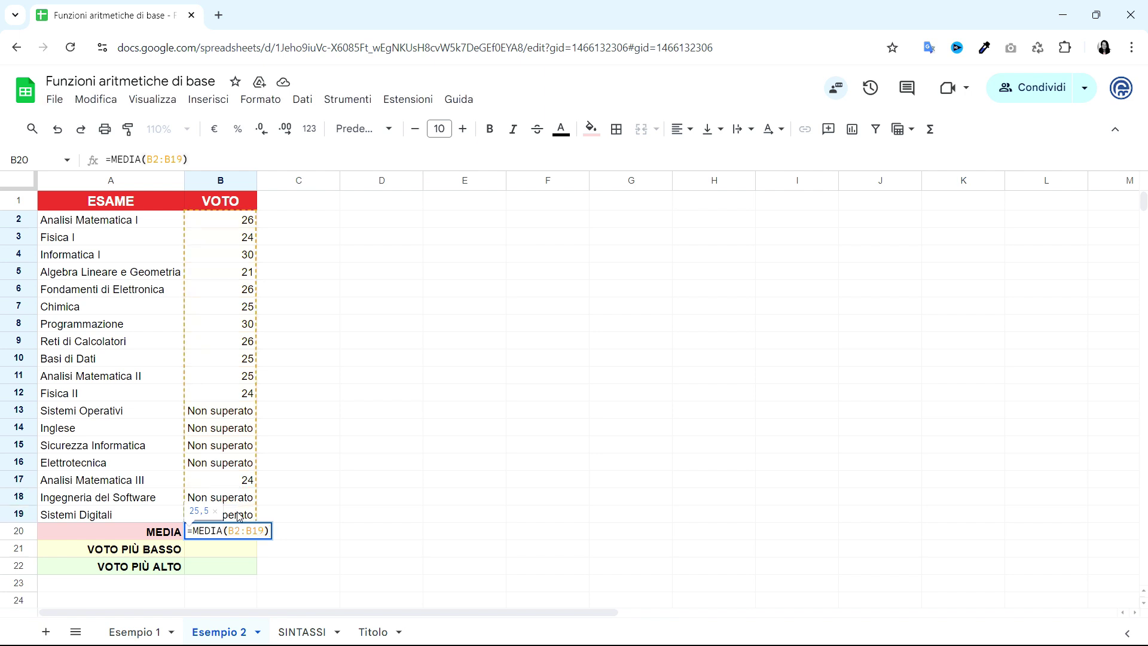
key(Return)
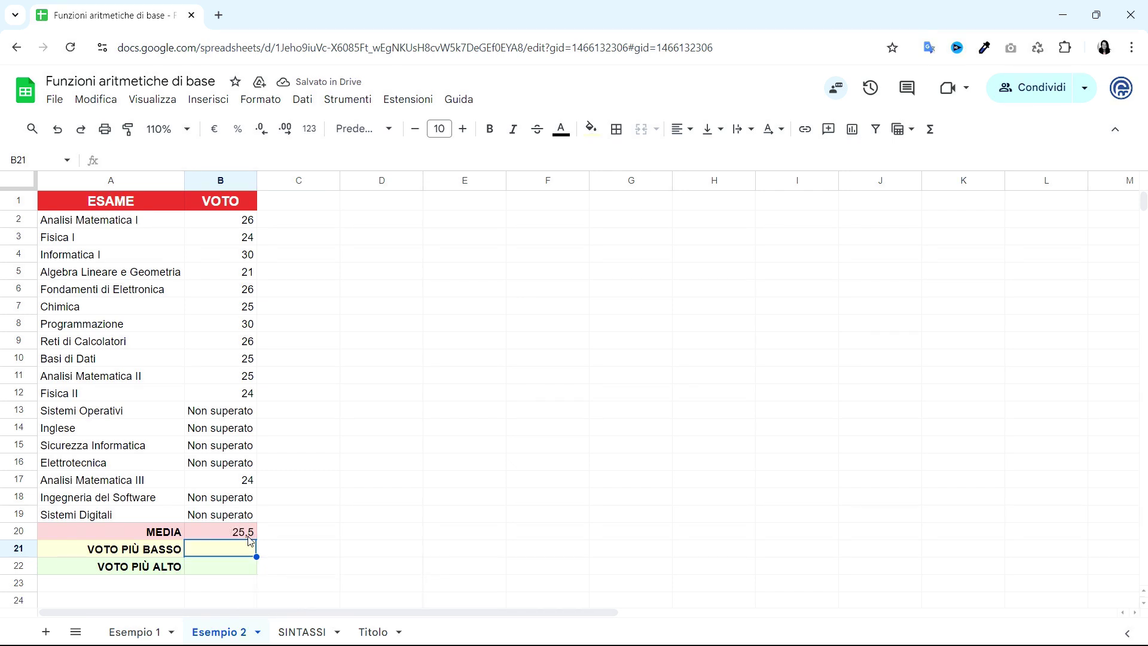
click(249, 530)
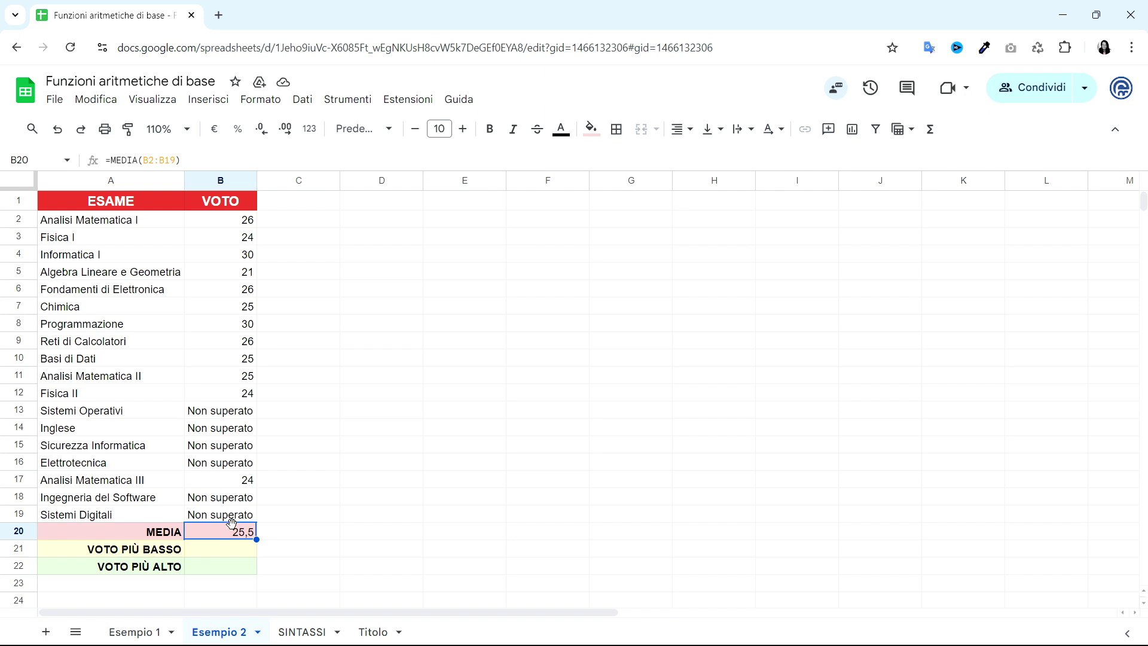
key(ctrl+Down)
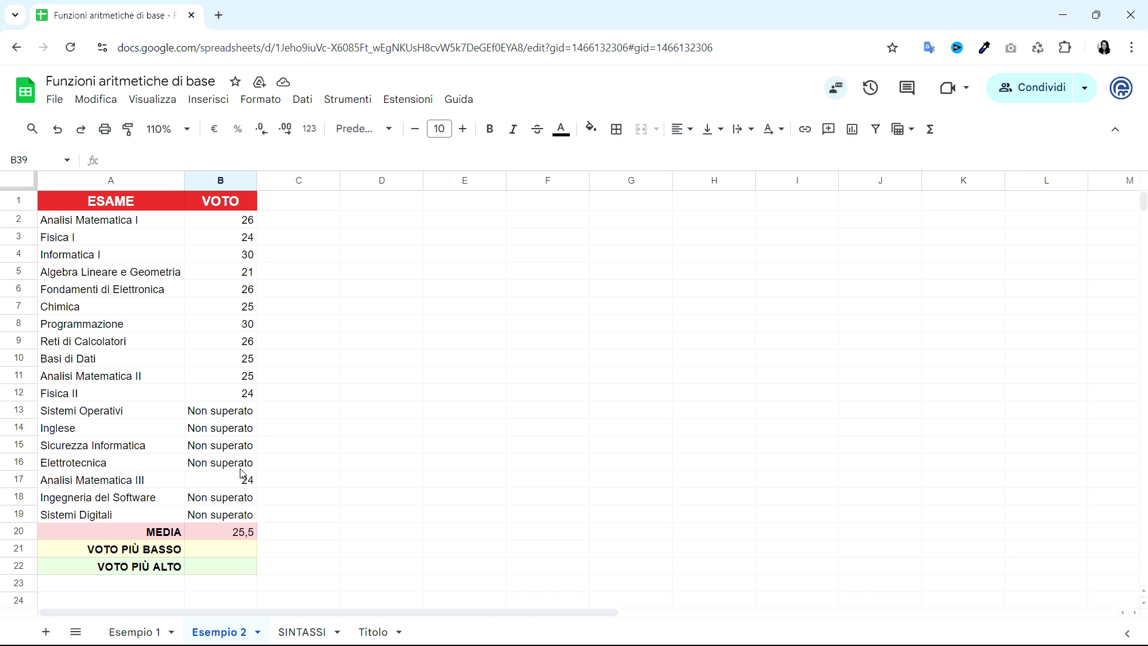
- Change Elettrotecnica's grade in B16 to 30, raising the average to 25,8, then return to SINTASSI
click(242, 465)
text(30)
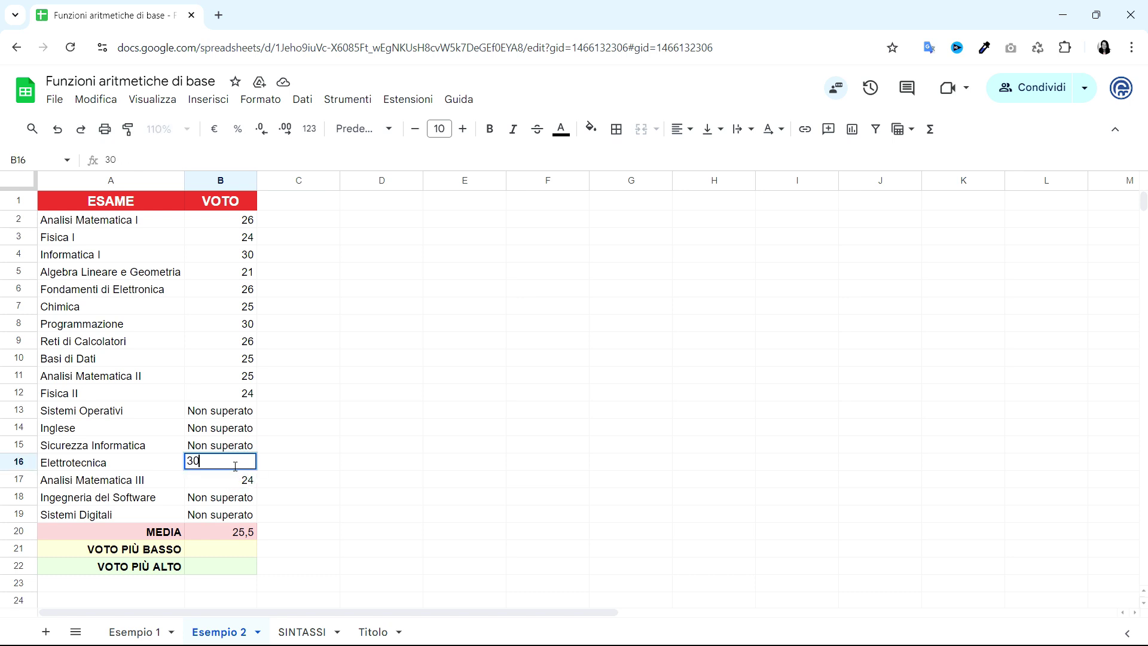
key(Return)
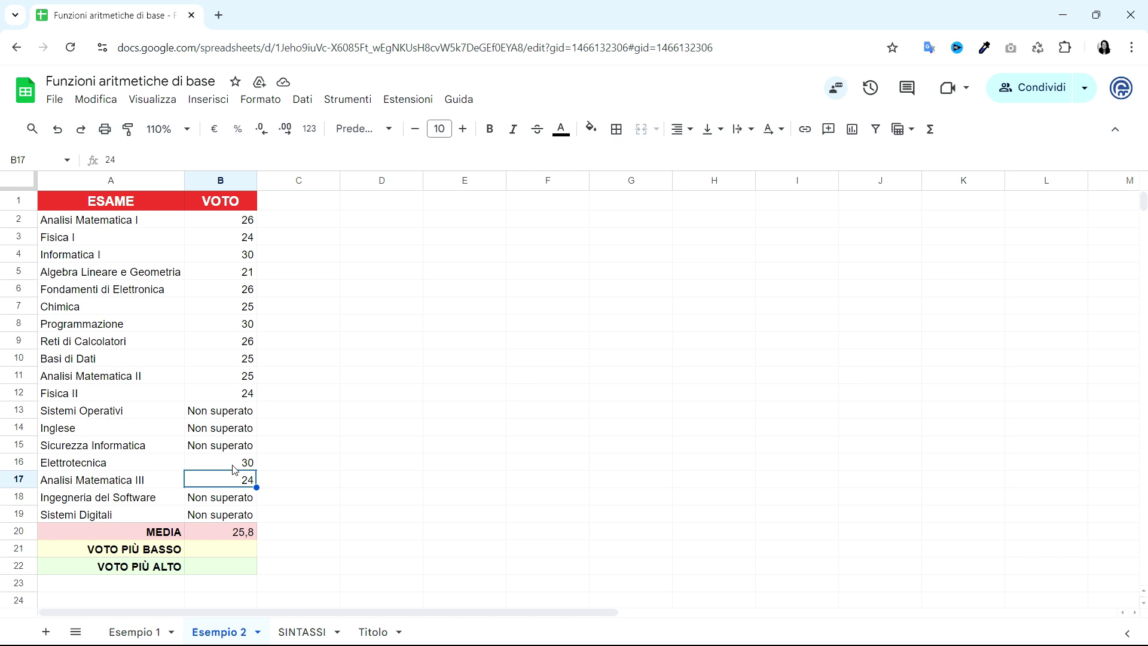
click(303, 633)
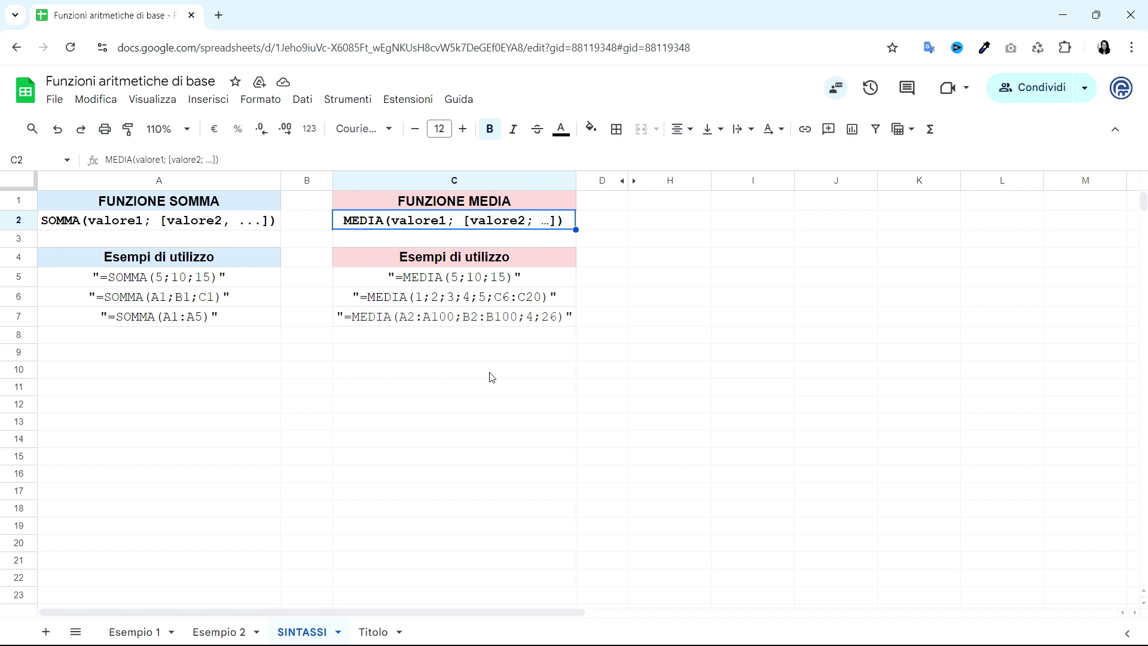
- Unhide columns E–G on SINTASSI to reveal the FUNZIONE MIN and FUNZIONE MAX syntax
click(633, 180)
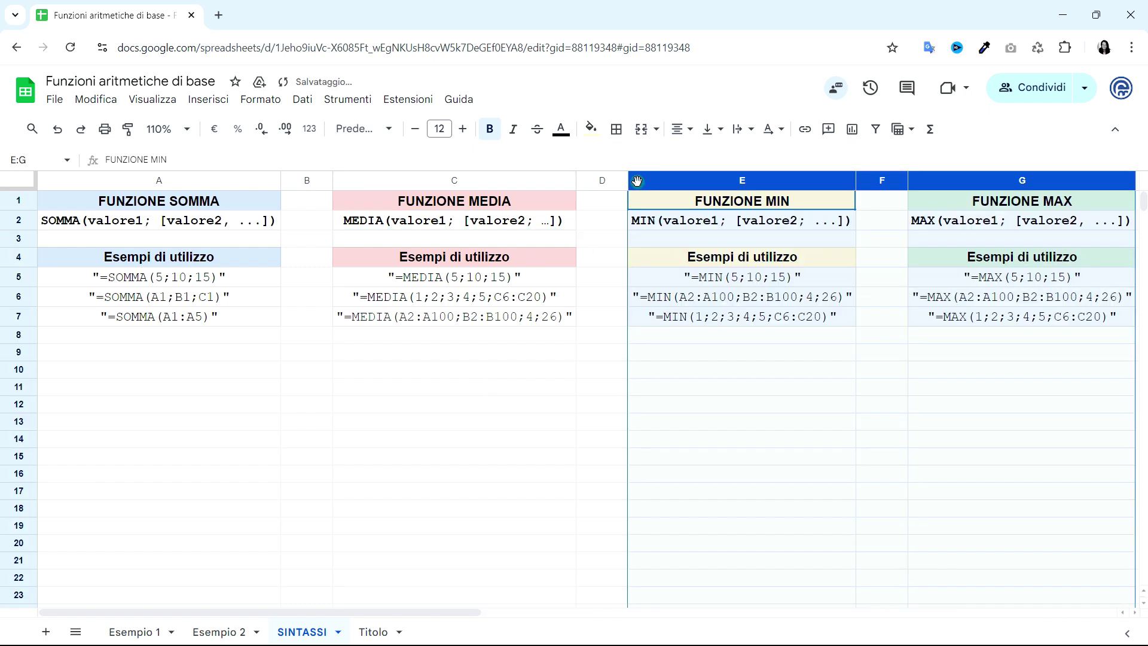
click(750, 204)
click(951, 204)
click(827, 210)
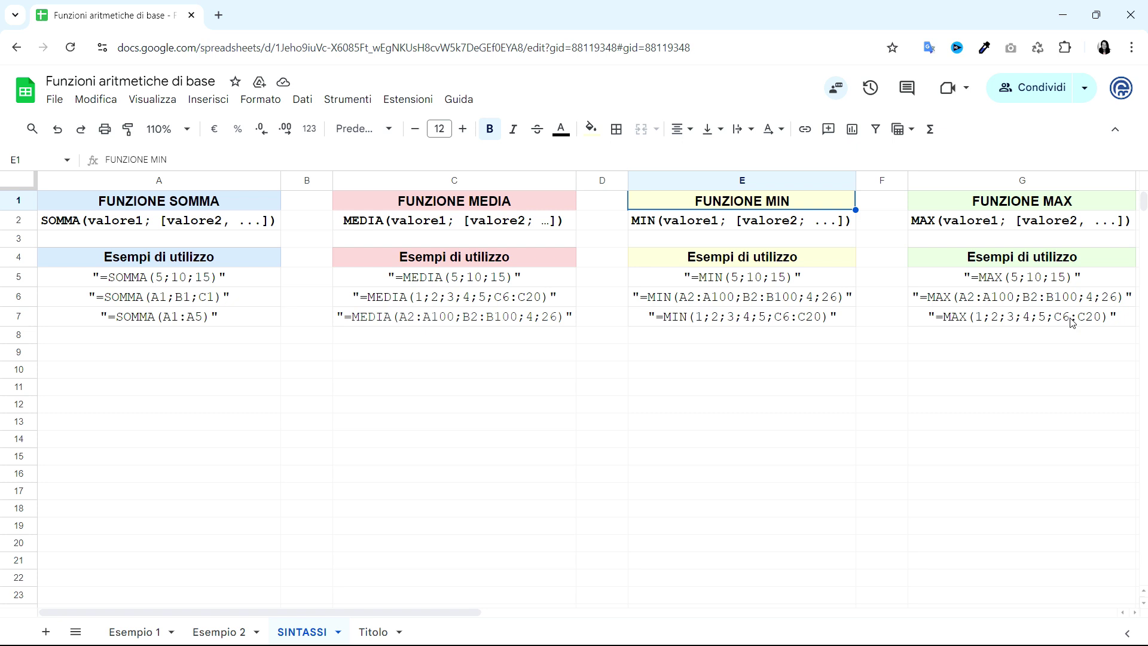
- On Esempio 2, locate the VOTO PIÙ BASSO and VOTO PIÙ ALTO result cells, selecting B21
click(237, 634)
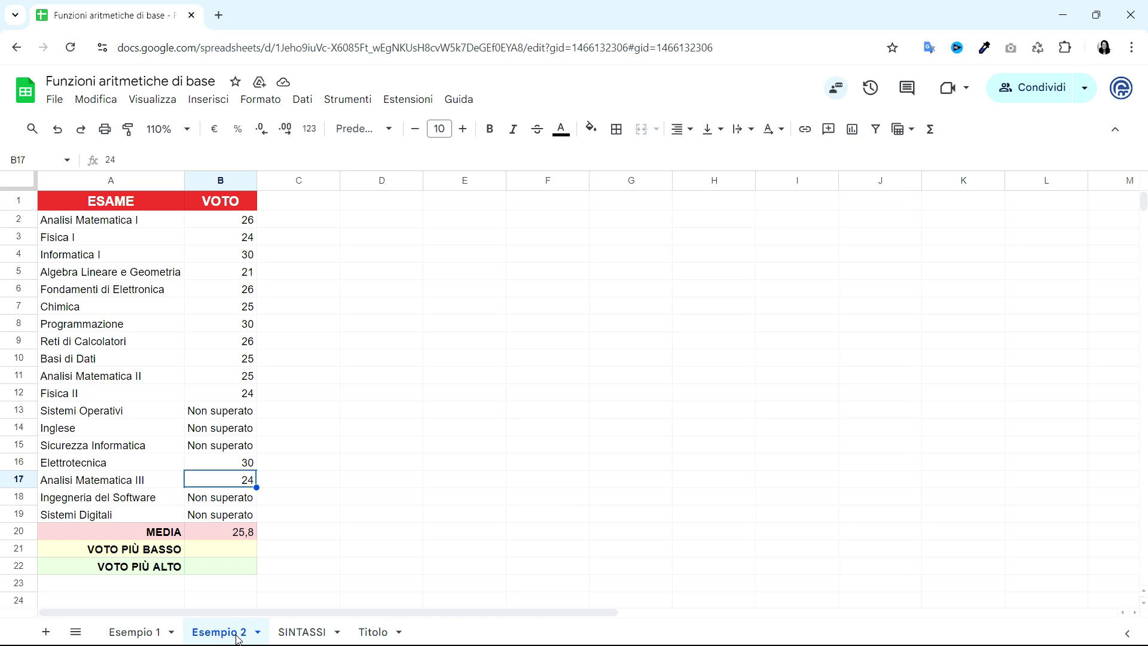
click(233, 553)
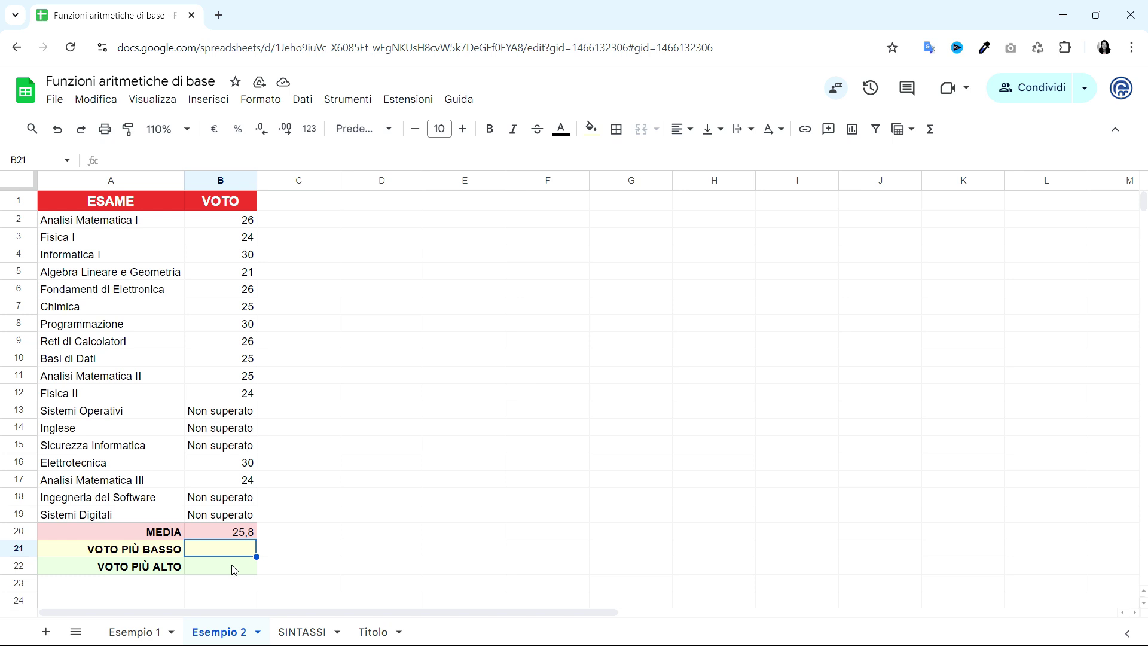
click(233, 568)
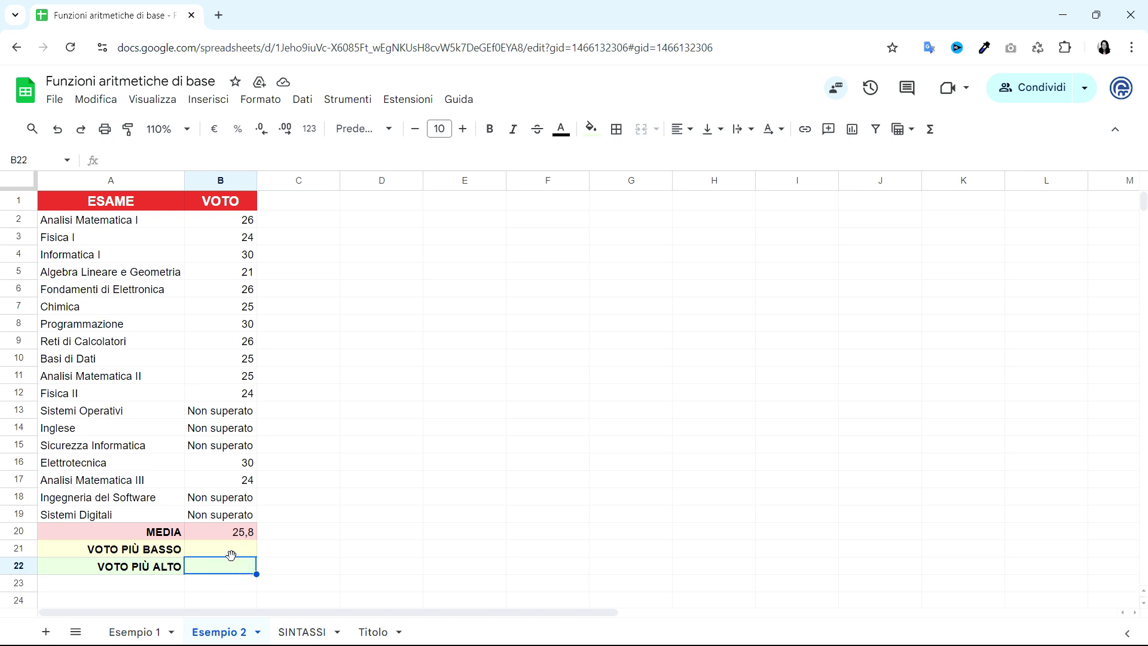
click(233, 554)
- Enter =MIN(B2:B19) in B21, giving a lowest grade of 21
double_click(233, 552)
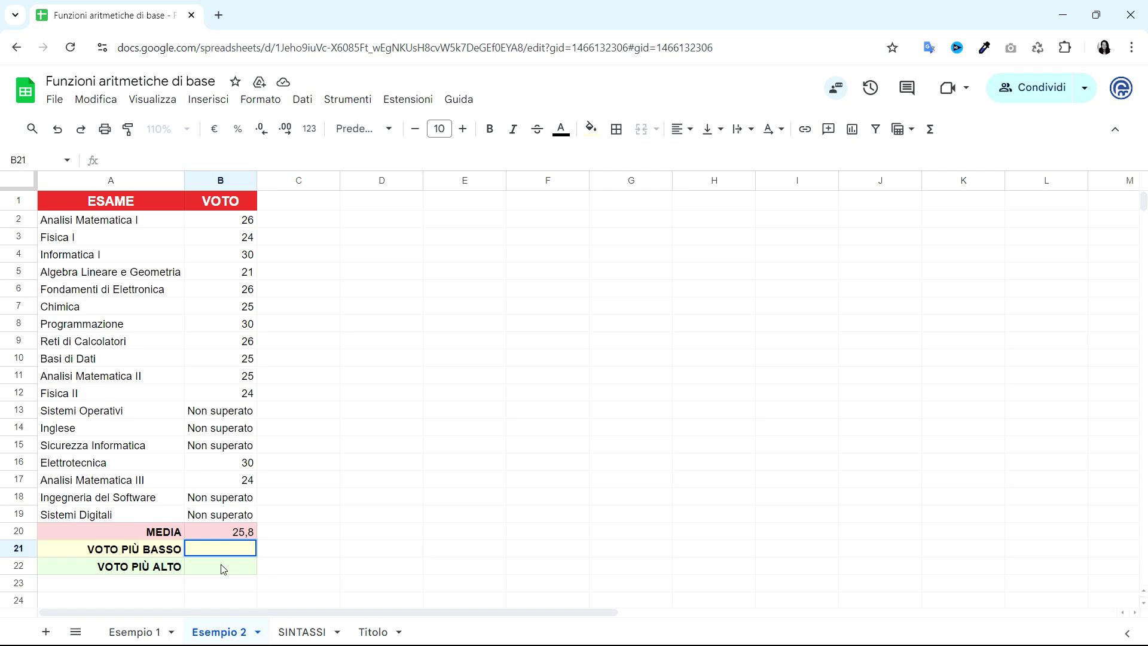
text(=)
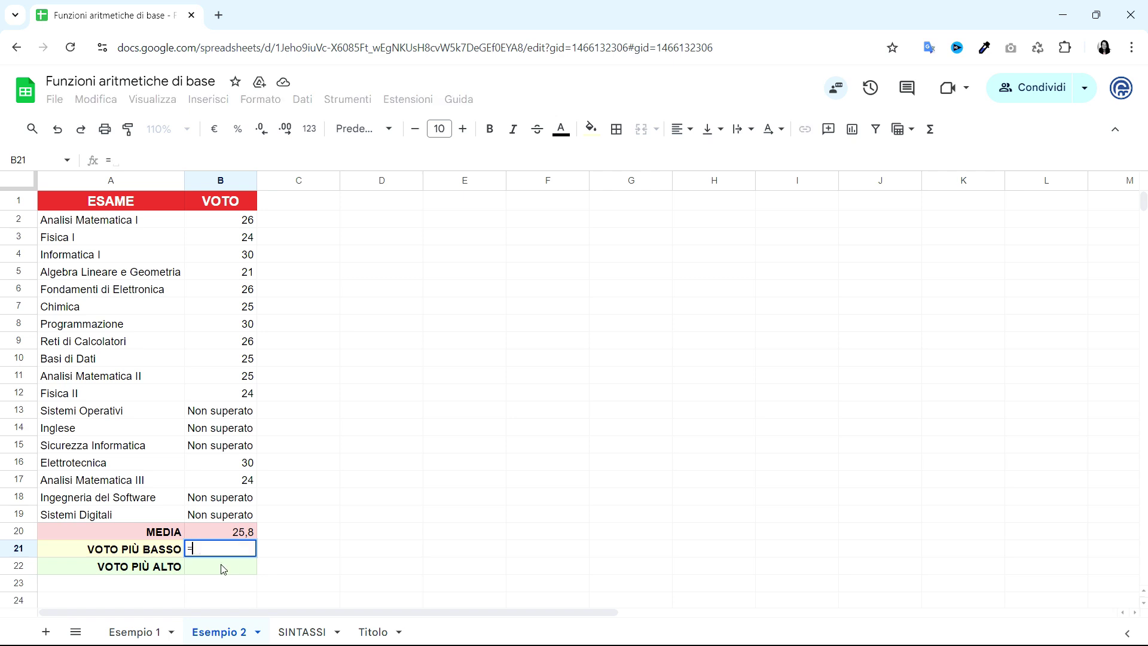
text(MIN()
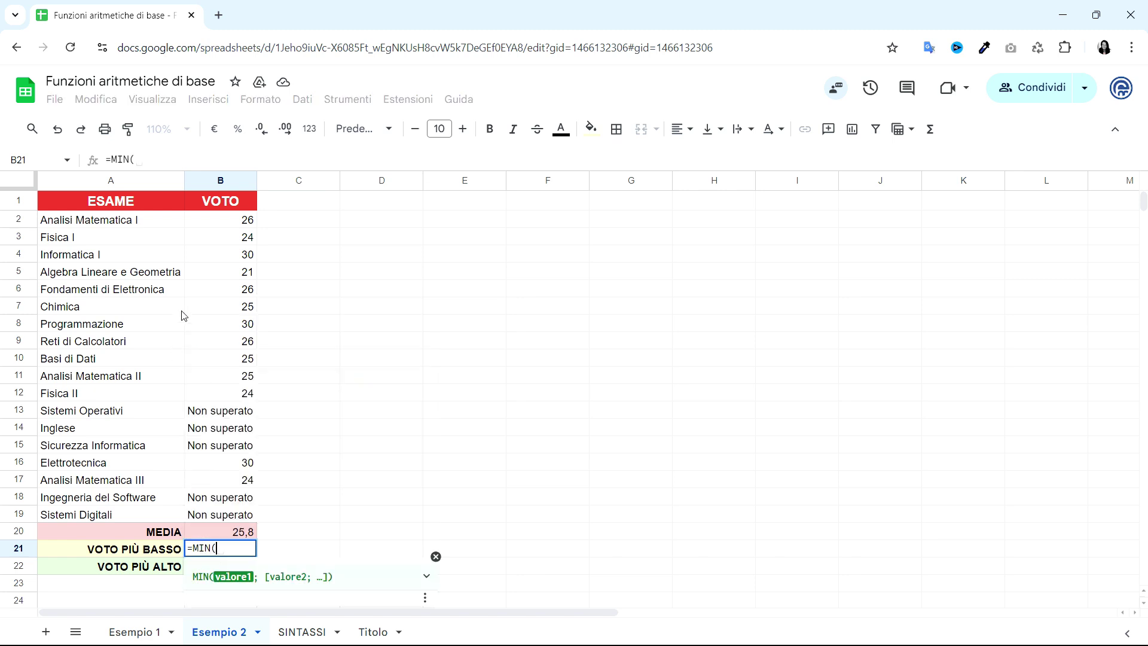
drag(225, 220, 217, 515)
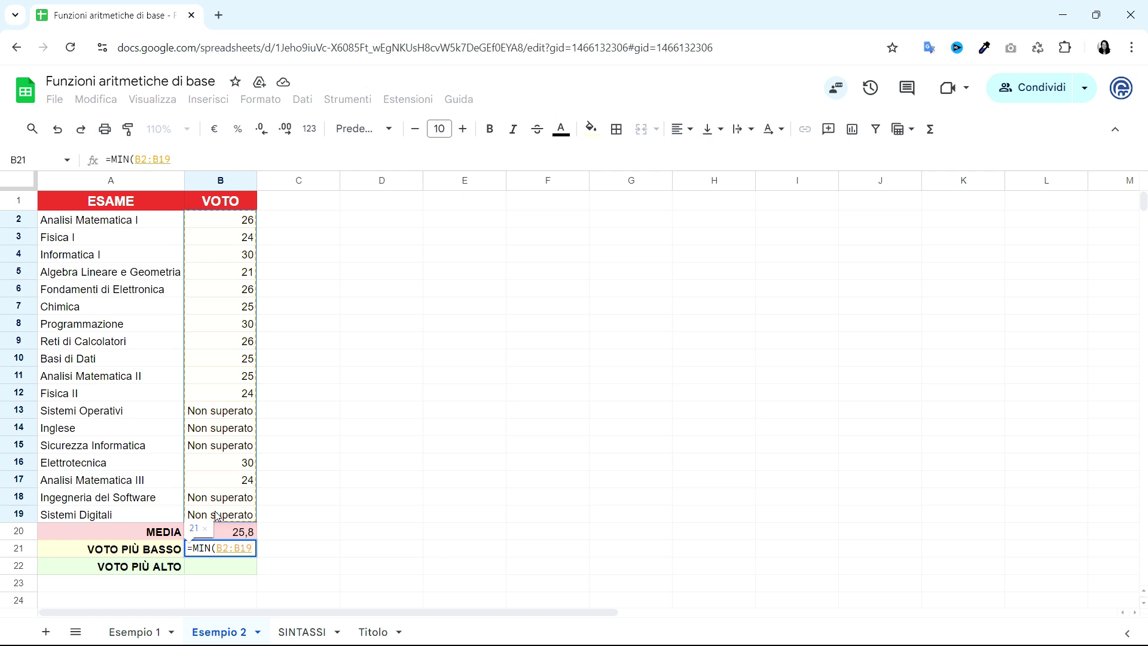
key(Tab)
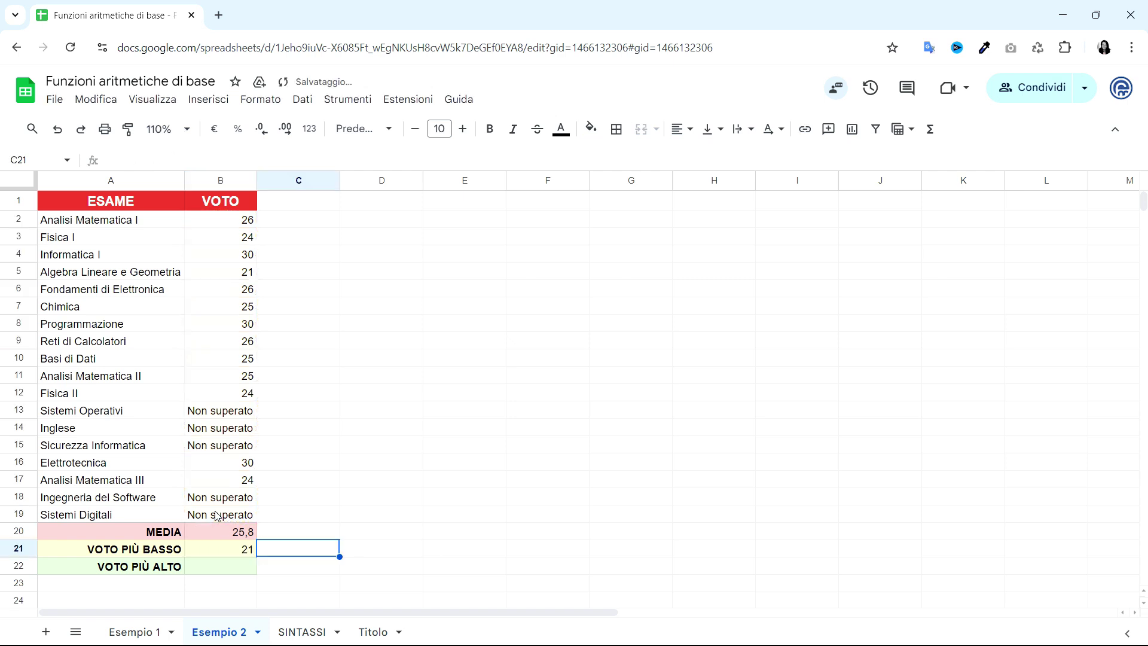
click(246, 554)
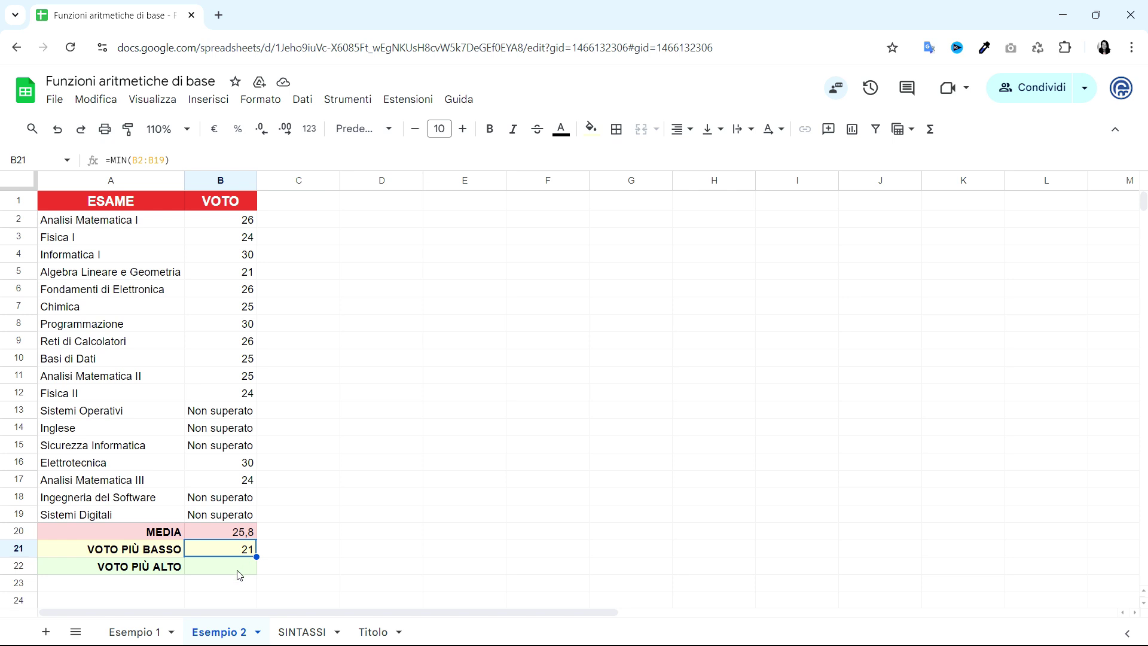
click(237, 568)
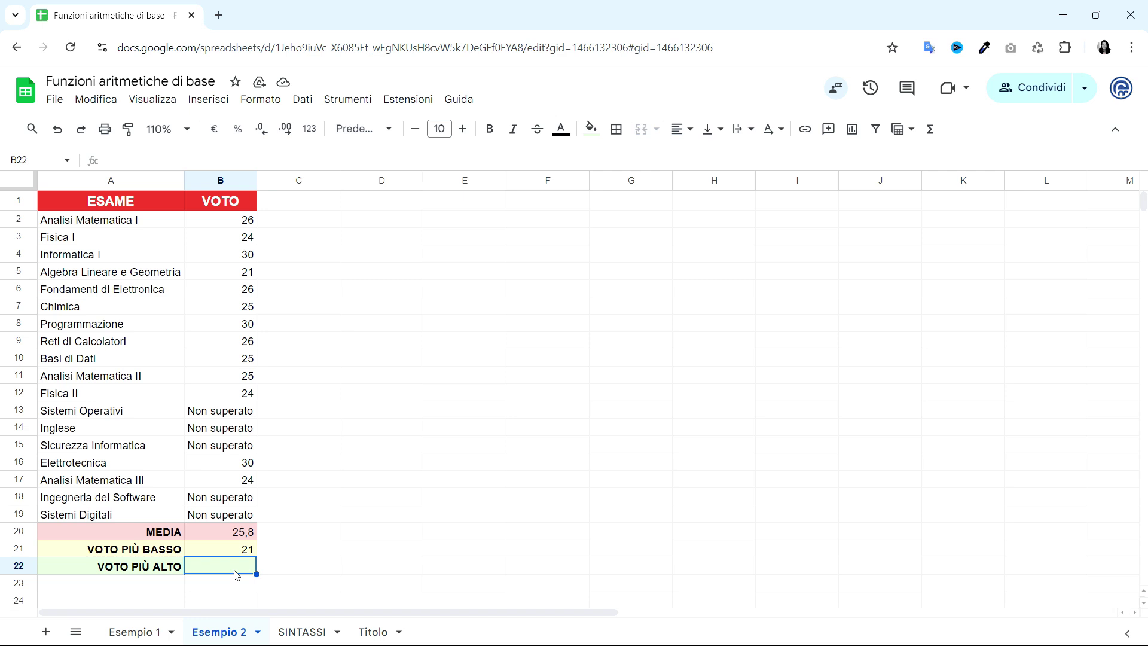
- Enter =MAX(B2:B19) in B22 for a highest grade of 30, then point out the Non superato entries
text(=MAX)
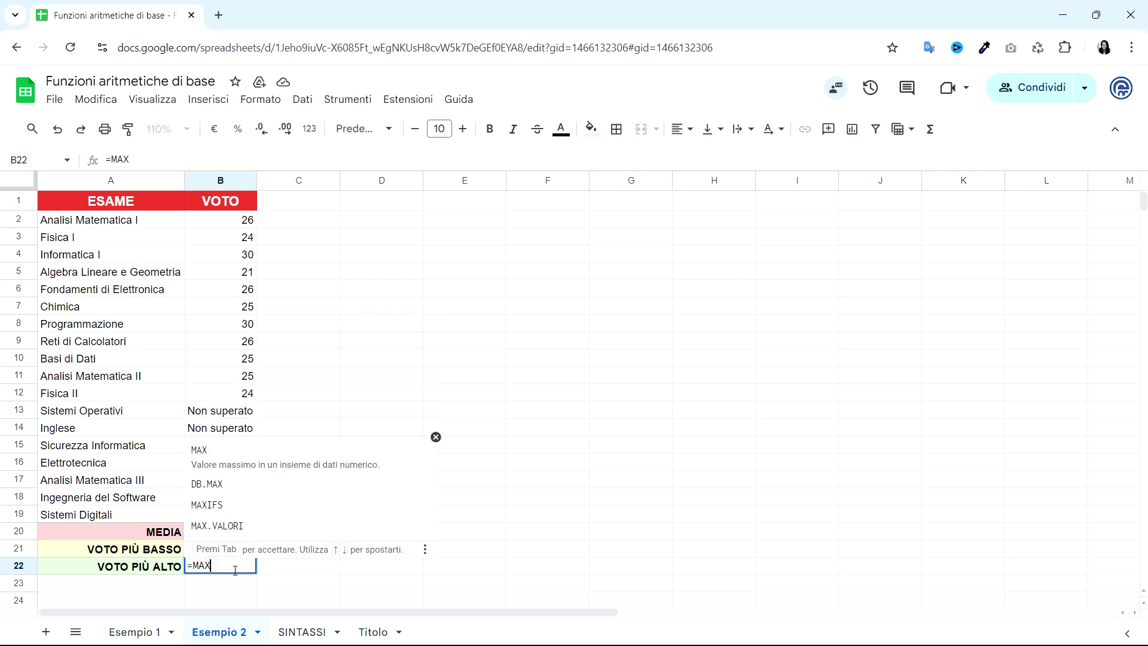
text(()
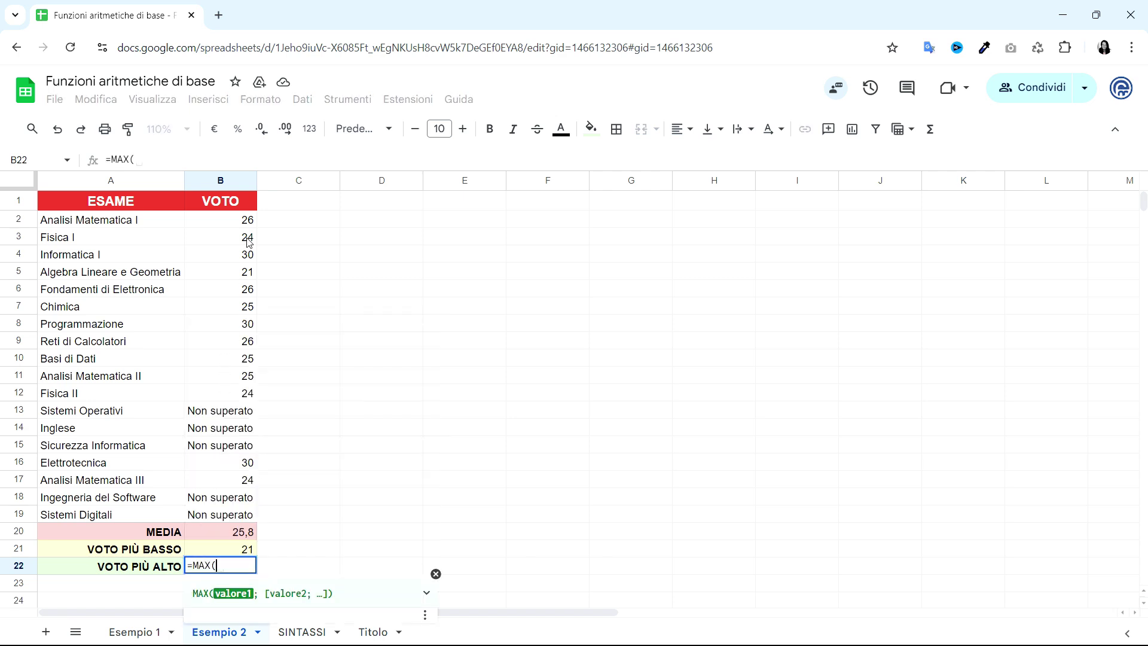
drag(239, 220, 219, 518)
text())
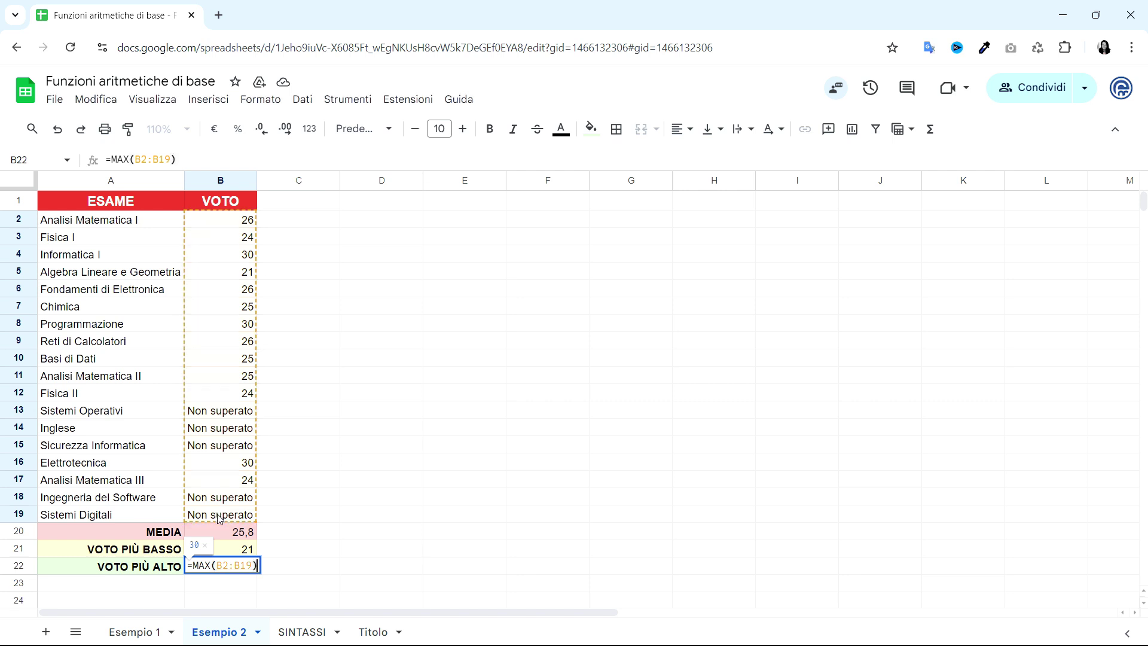
key(Return)
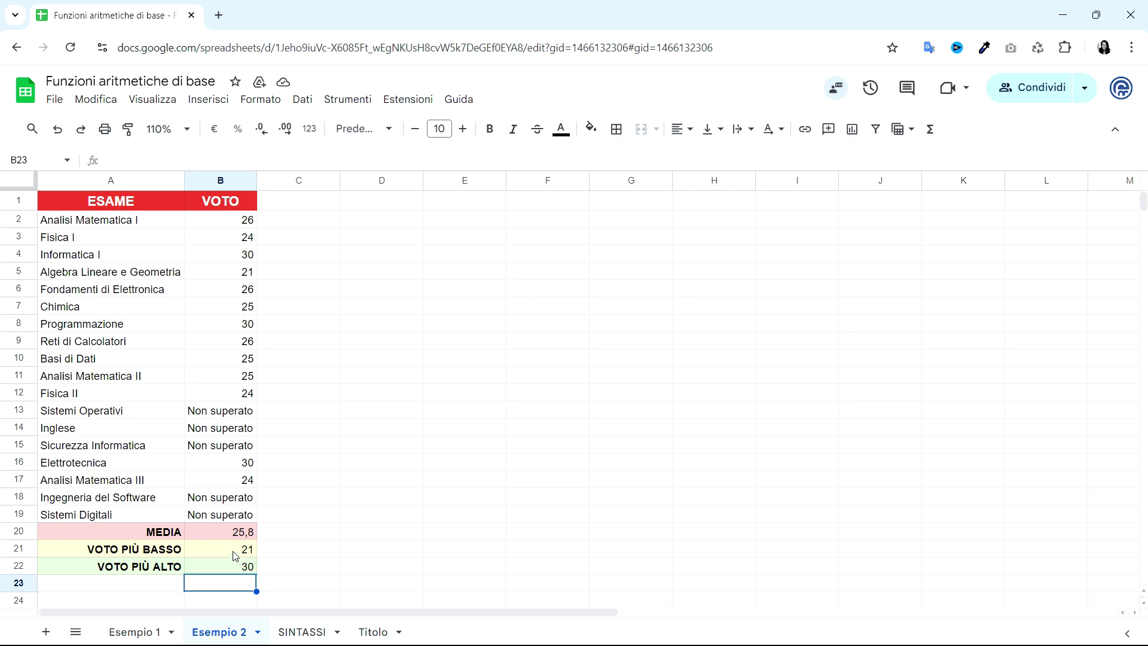
click(208, 411)
click(204, 427)
click(205, 449)
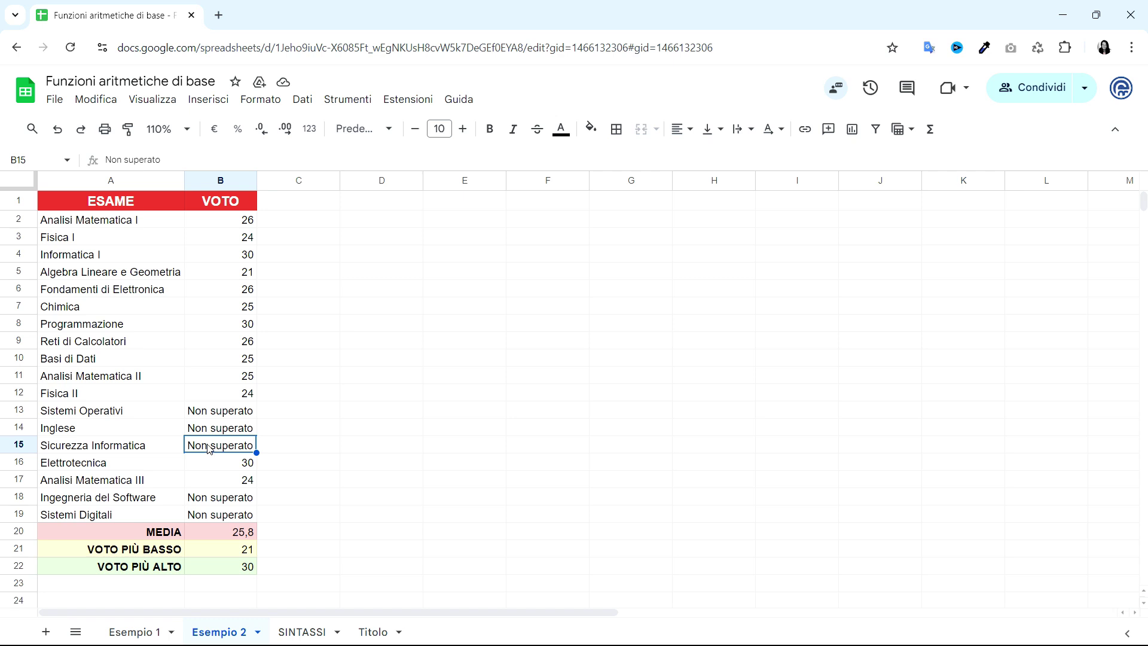
click(218, 430)
click(221, 412)
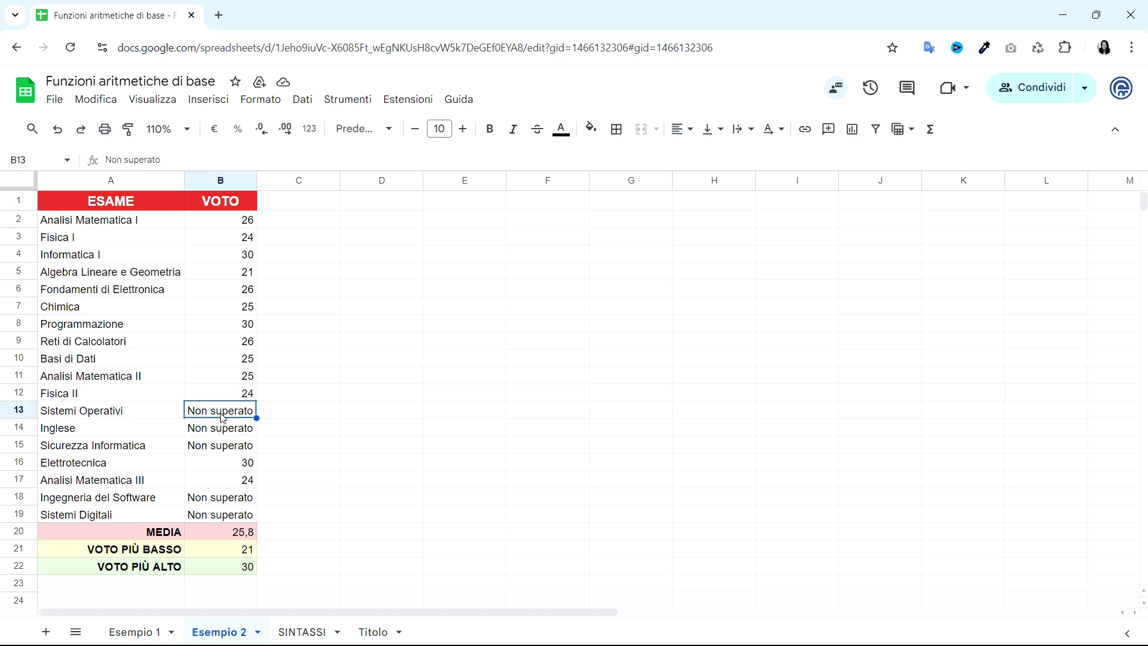